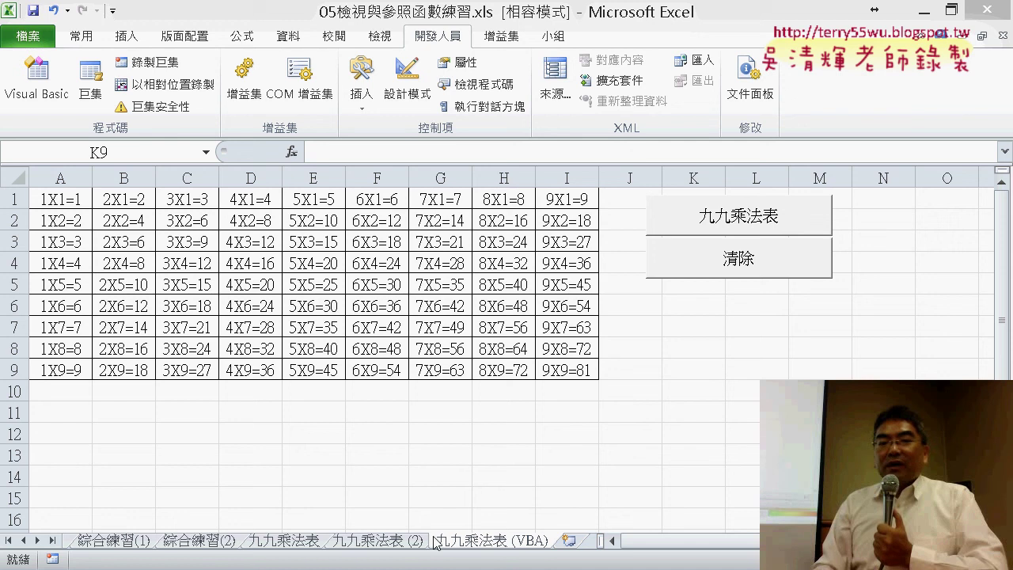
Step: Run the 清除 and 九九乘法表 buttons, inspect columns A and B, then open the Visual Basic editor
left_click(719, 259)
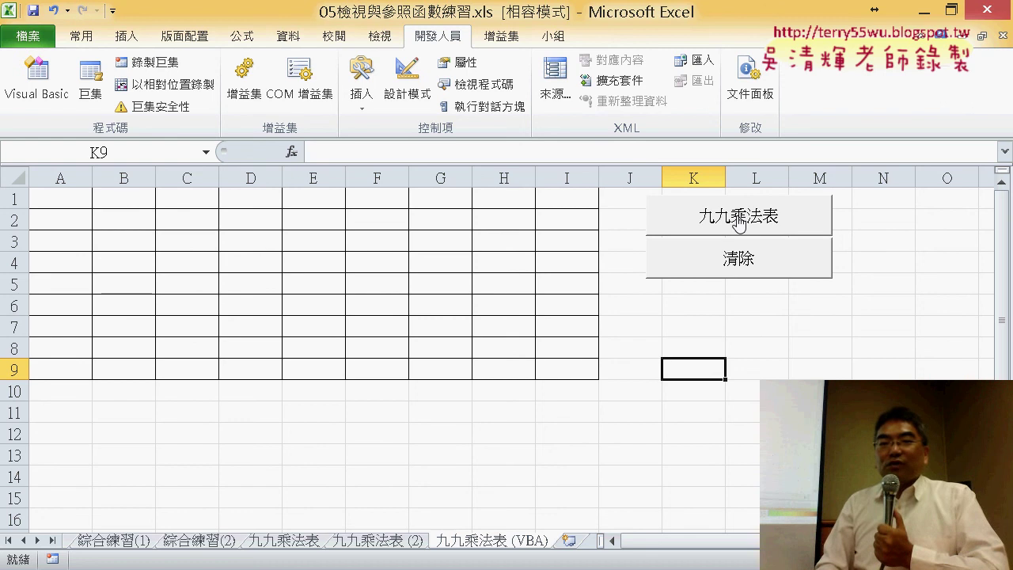
left_click(738, 224)
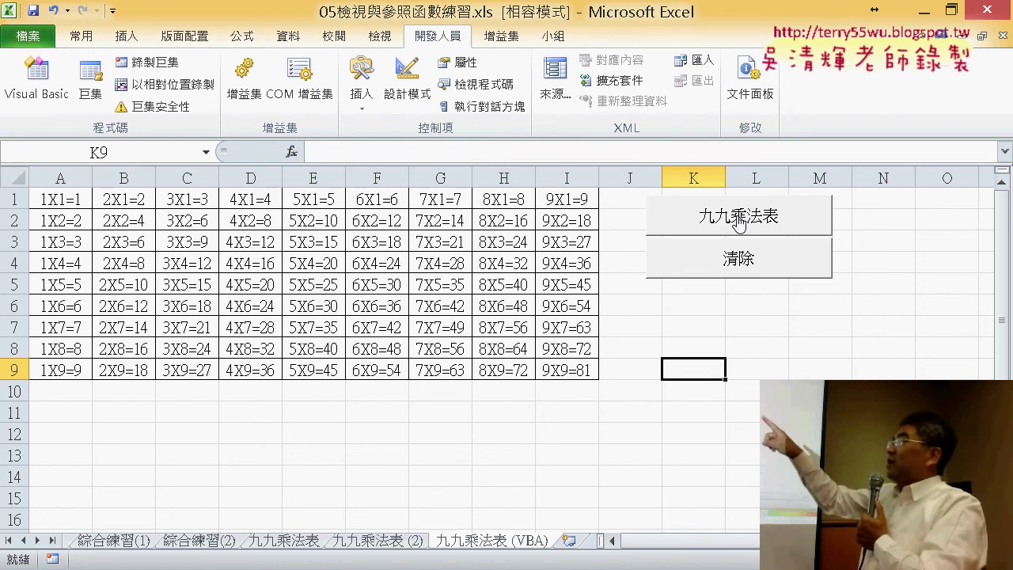
left_click(61, 178)
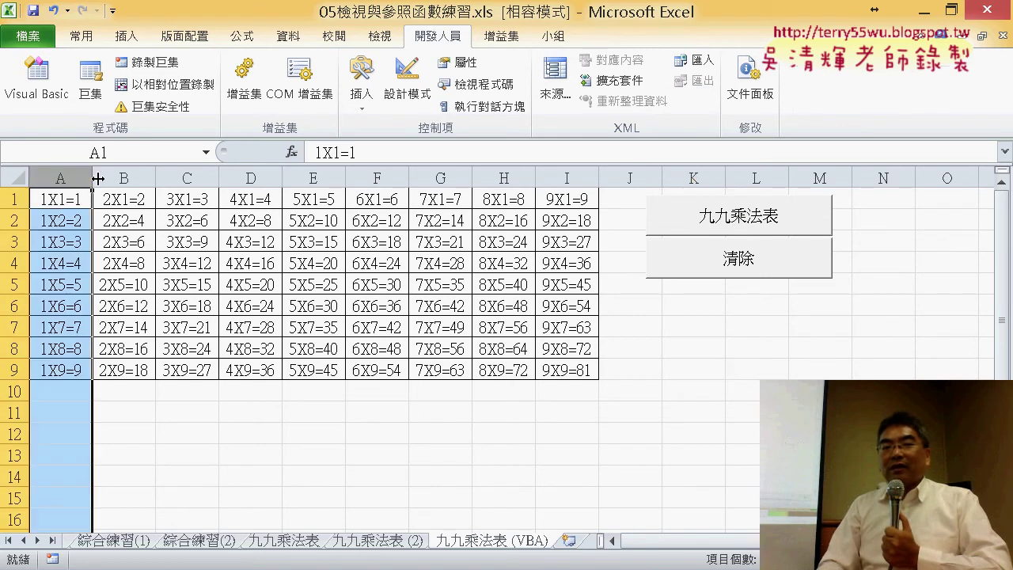
left_click(125, 177)
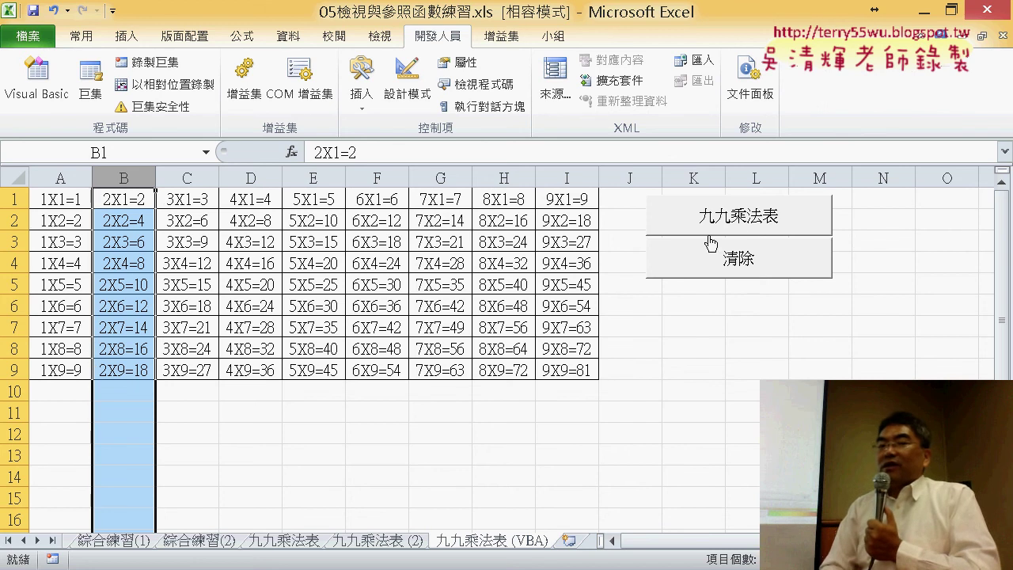
left_click(36, 79)
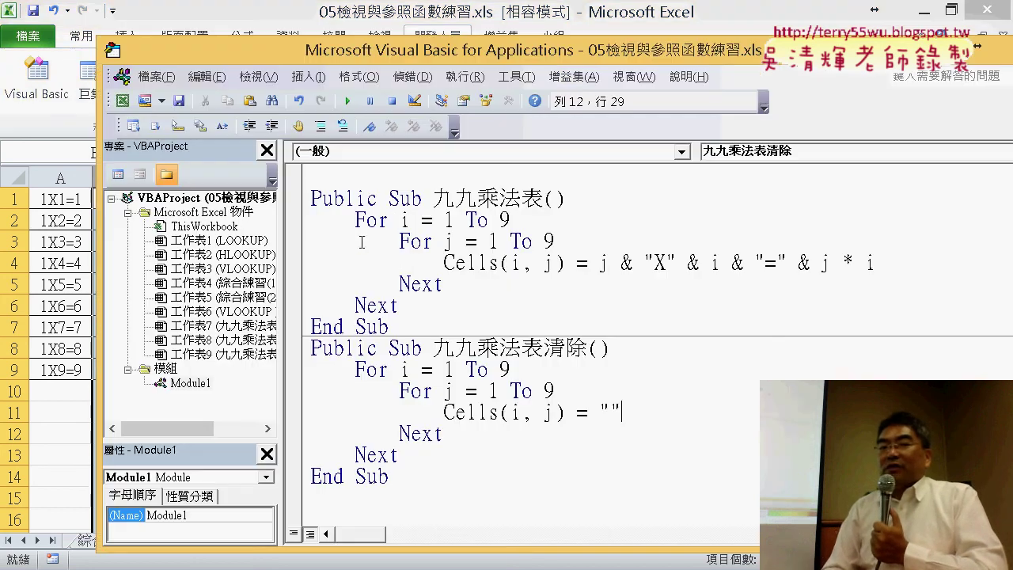
Step: Delete the Cells(i, j) assignment line, leaving an indented empty line in the inner loop
left_click_drag(432, 204, 542, 204)
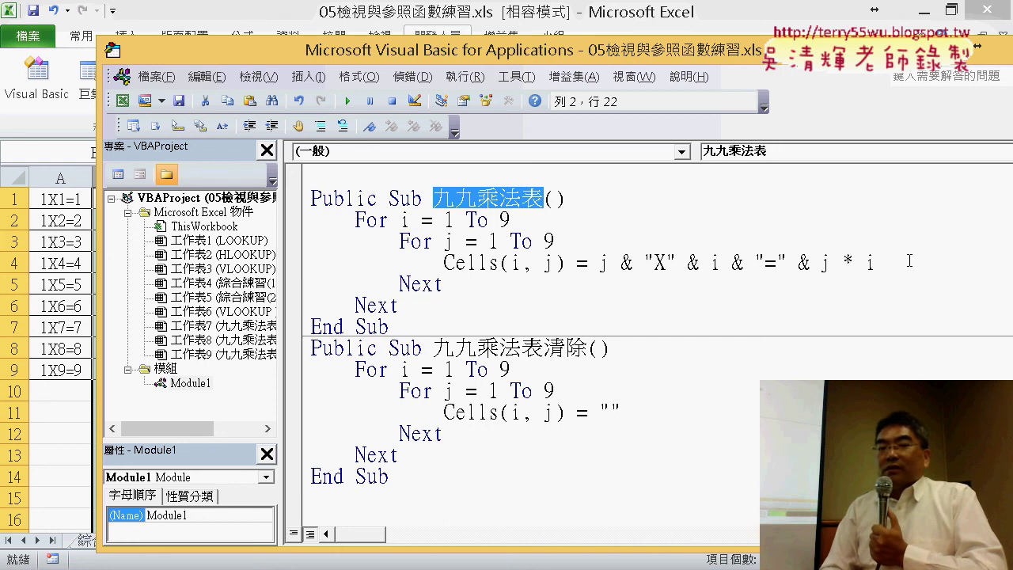
left_click_drag(909, 261, 311, 262)
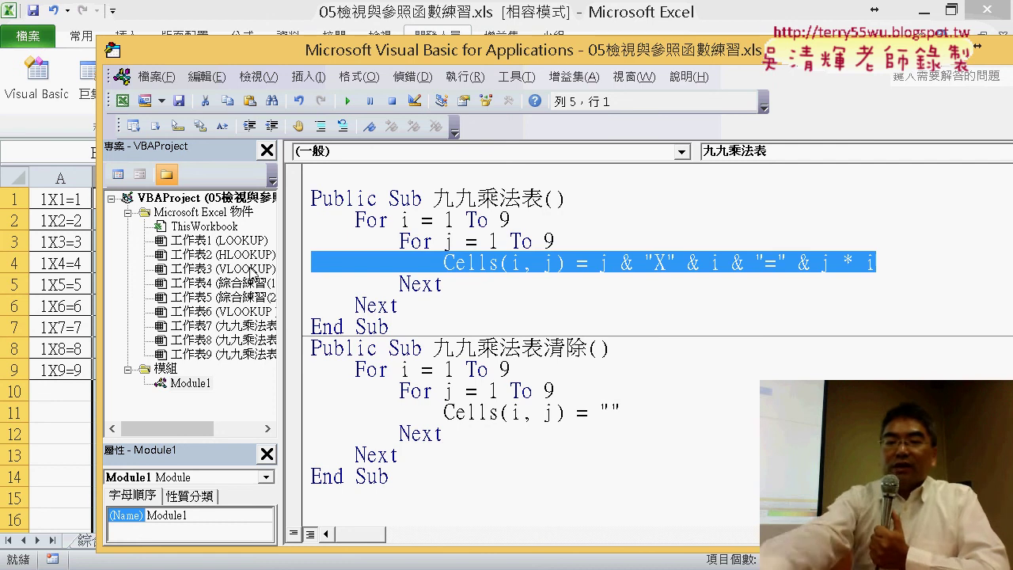
key("Delete")
key("Tab")
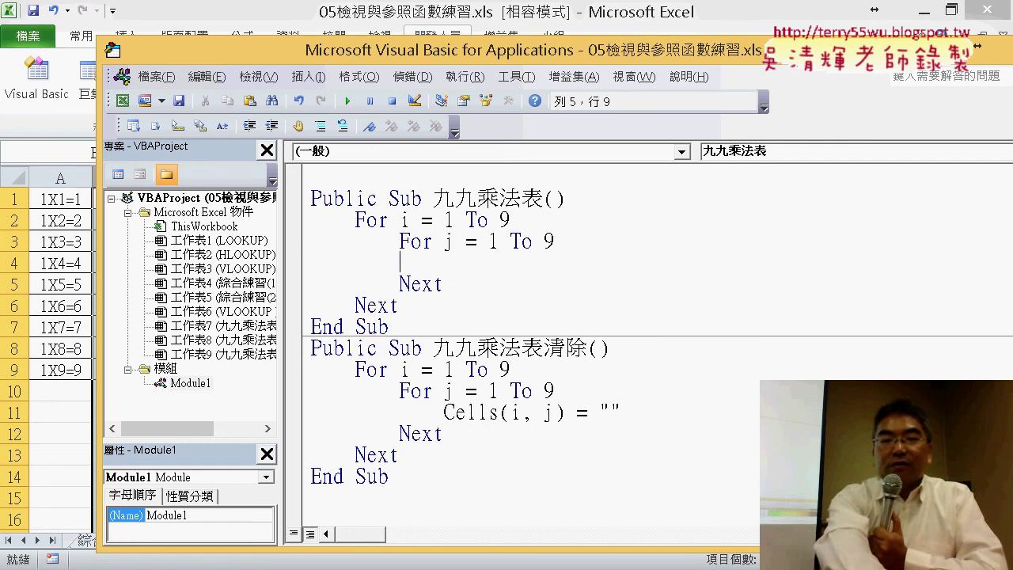
key("Tab")
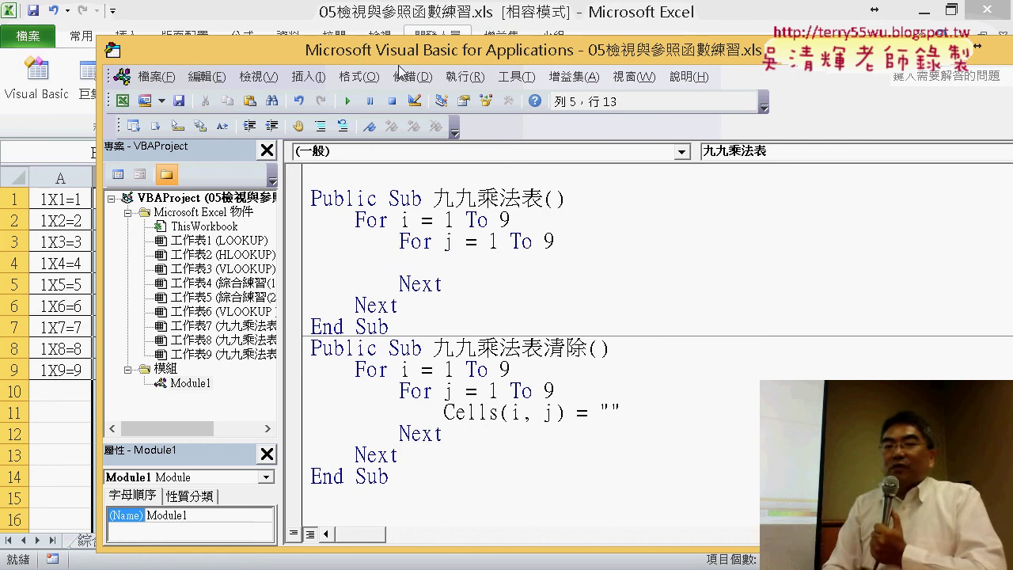
Step: Move the code window aside and review the For i and For j loop bounds, 1 To 9
left_click_drag(399, 49, 570, 46)
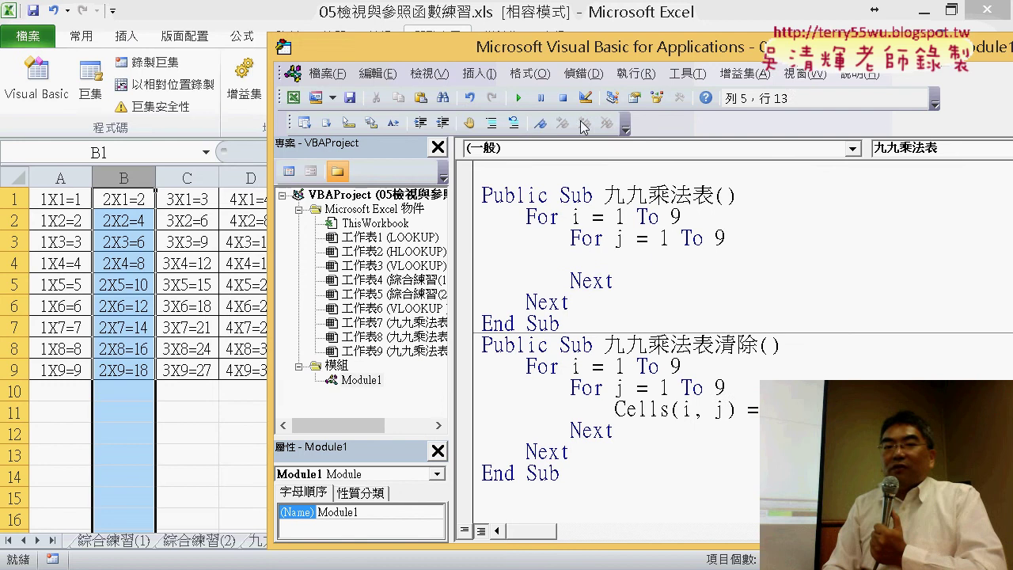
double_click(622, 214)
double_click(674, 216)
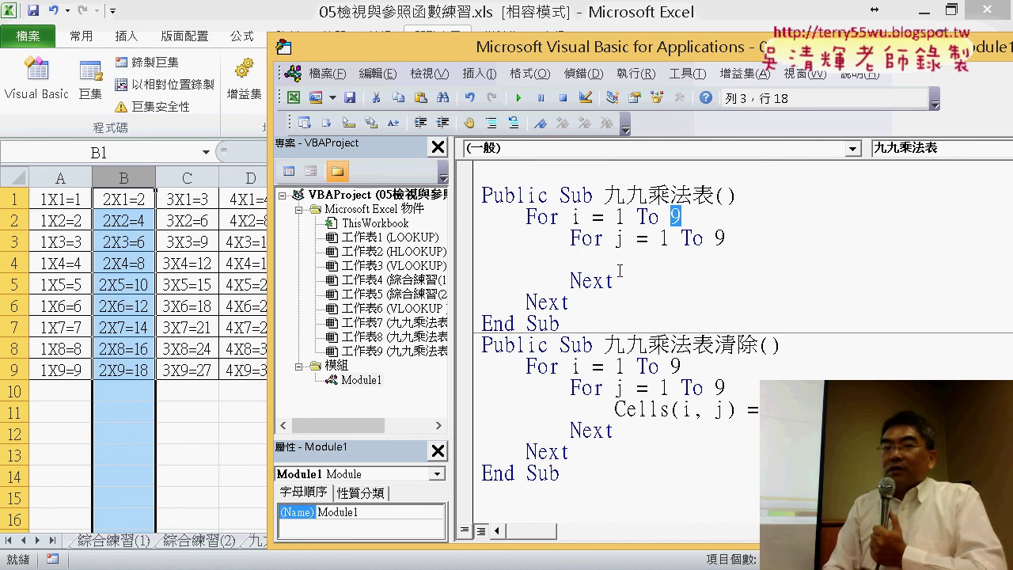
double_click(622, 238)
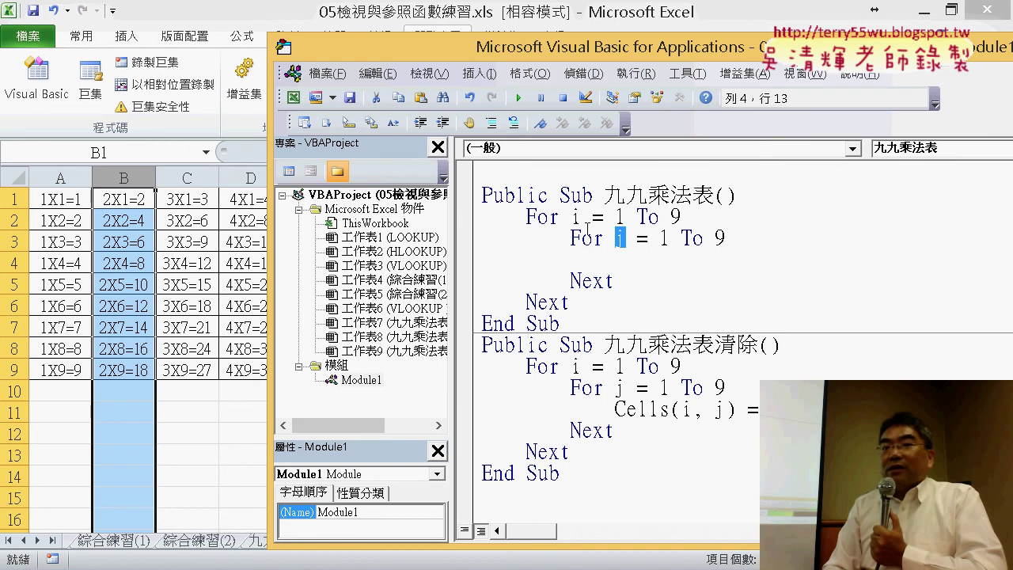
double_click(576, 216)
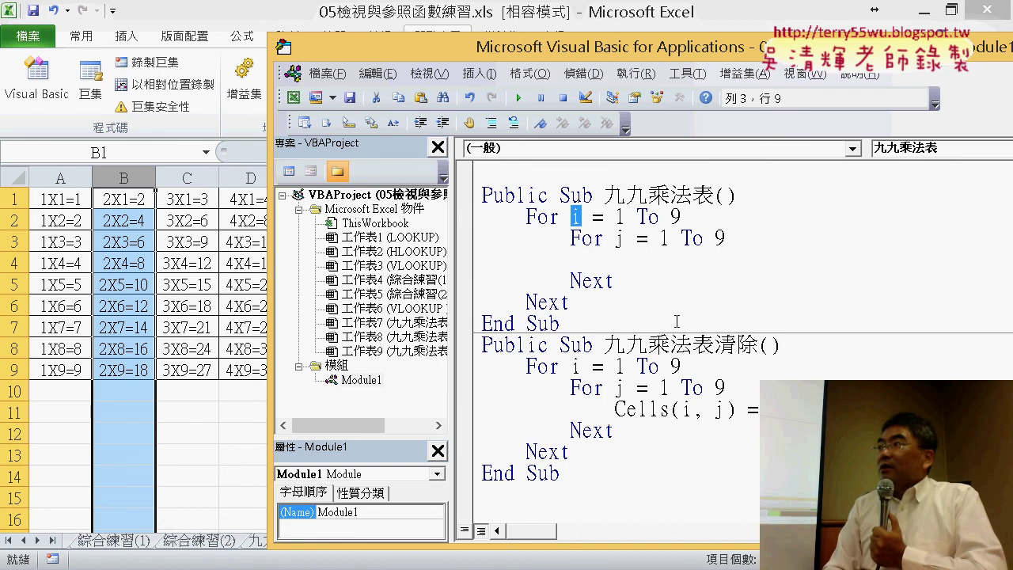
left_click(628, 267)
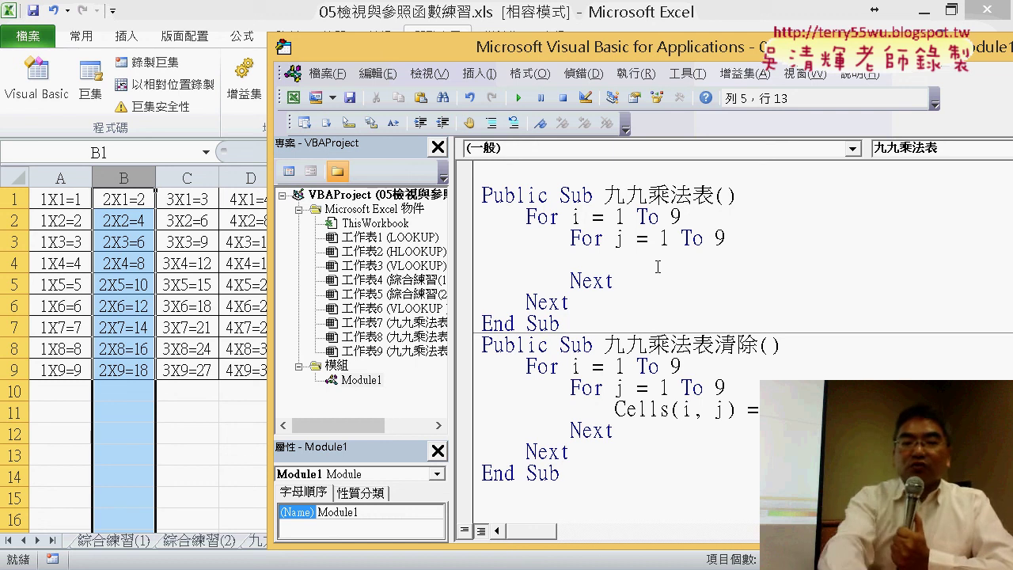
Step: Type cells(i,j on the empty inner-loop line, discarding a stray phonetic character first
type("ㄒ")
key("BackSpace")
key("BackSpace")
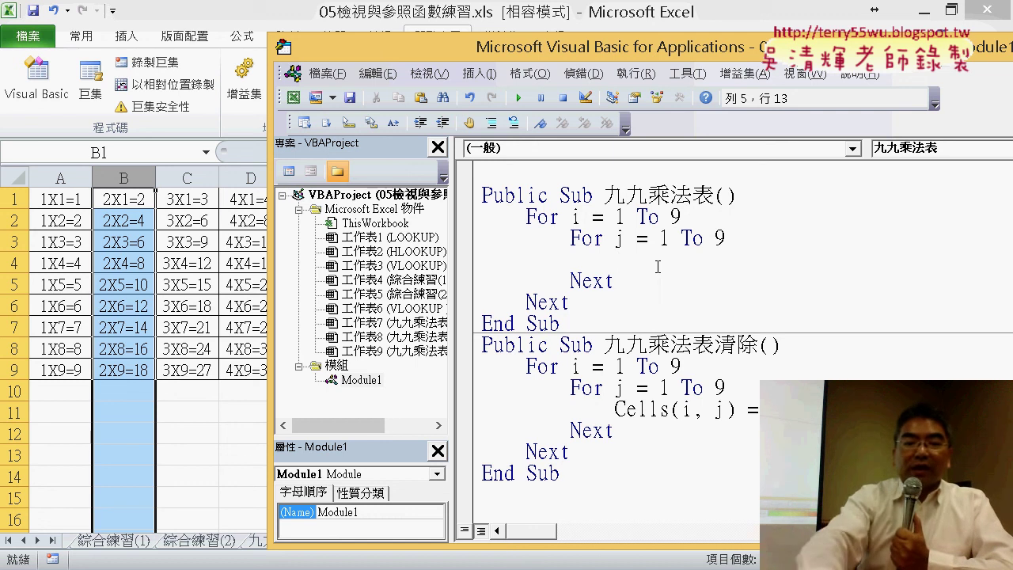
type("cell")
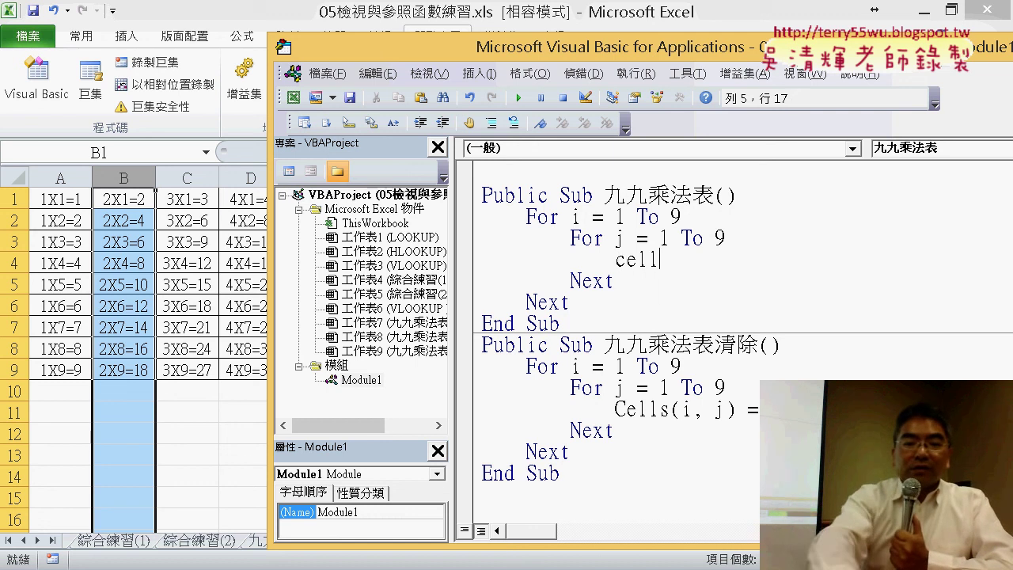
type("s(")
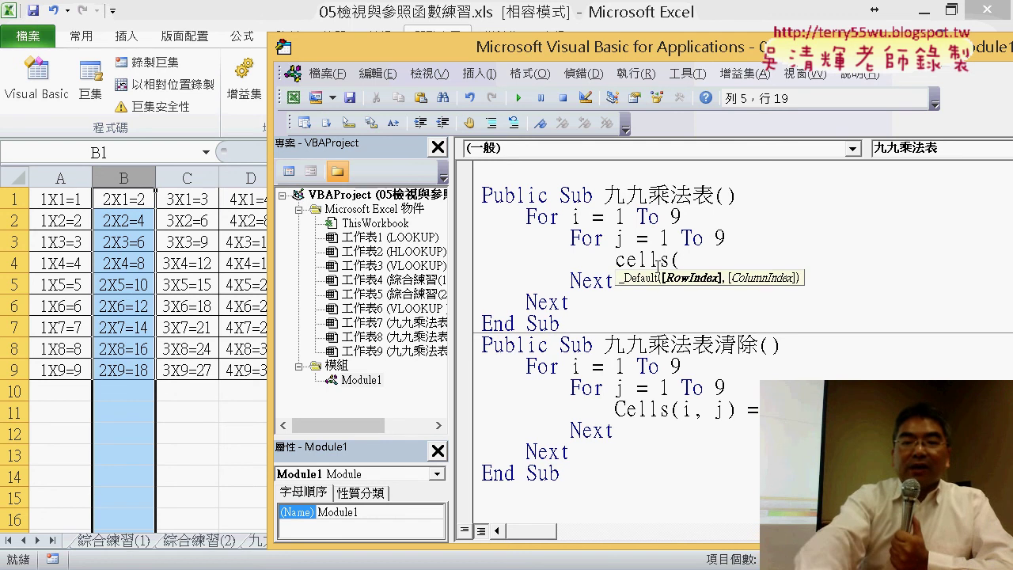
type("i,")
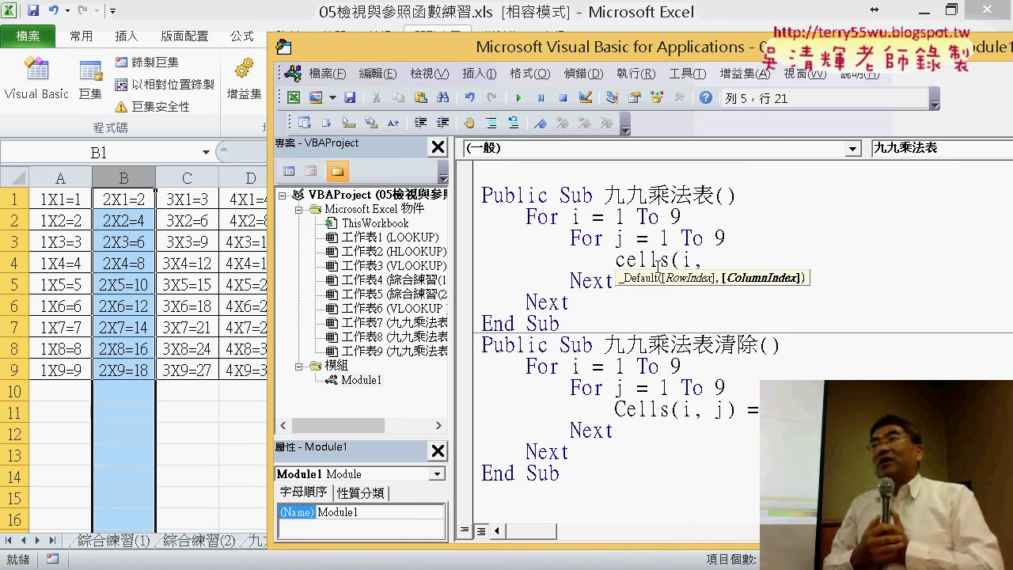
type("j")
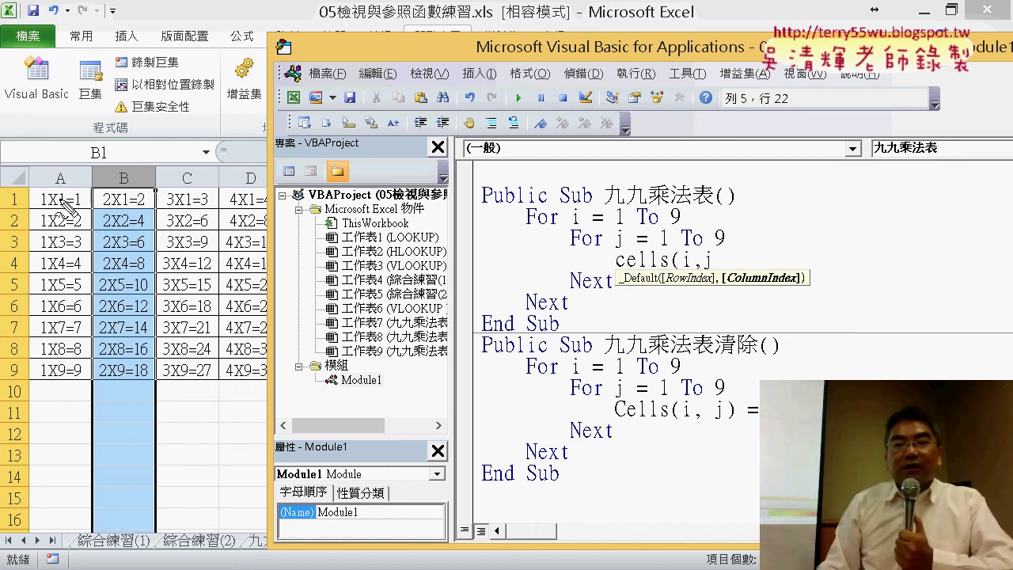
mouse_move(63, 203)
left_mouse_down()
mouse_move(283, 195)
mouse_move(269, 204)
left_mouse_up()
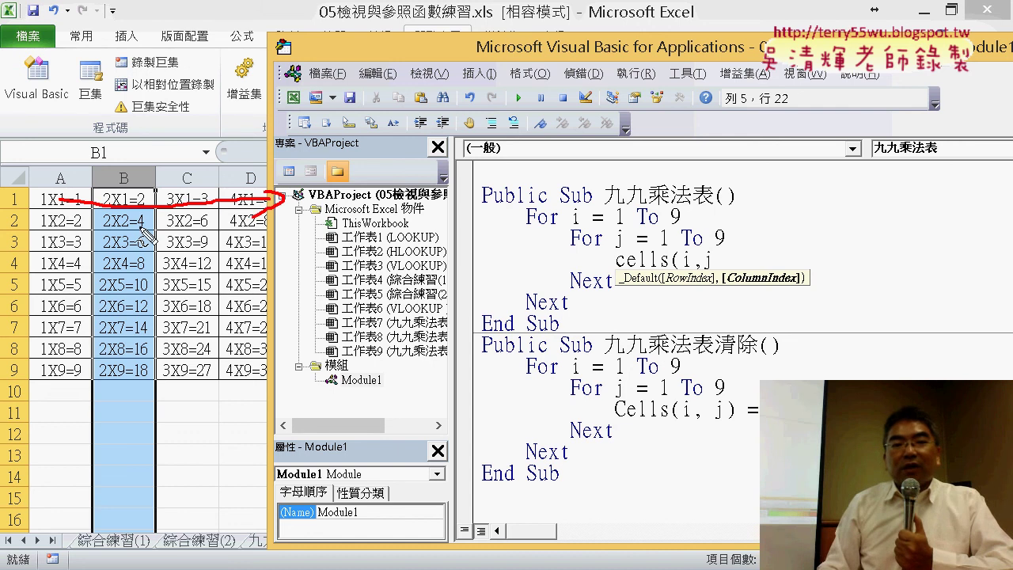
left_click_drag(79, 231, 241, 216)
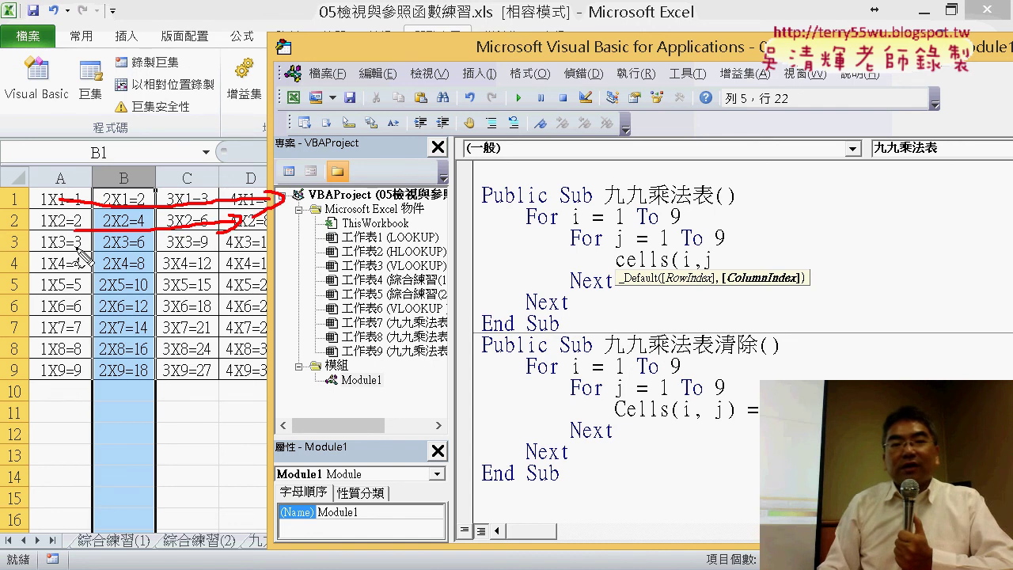
left_click_drag(79, 252, 238, 228)
mouse_move(73, 274)
left_mouse_down()
mouse_move(261, 262)
mouse_move(233, 269)
left_mouse_up()
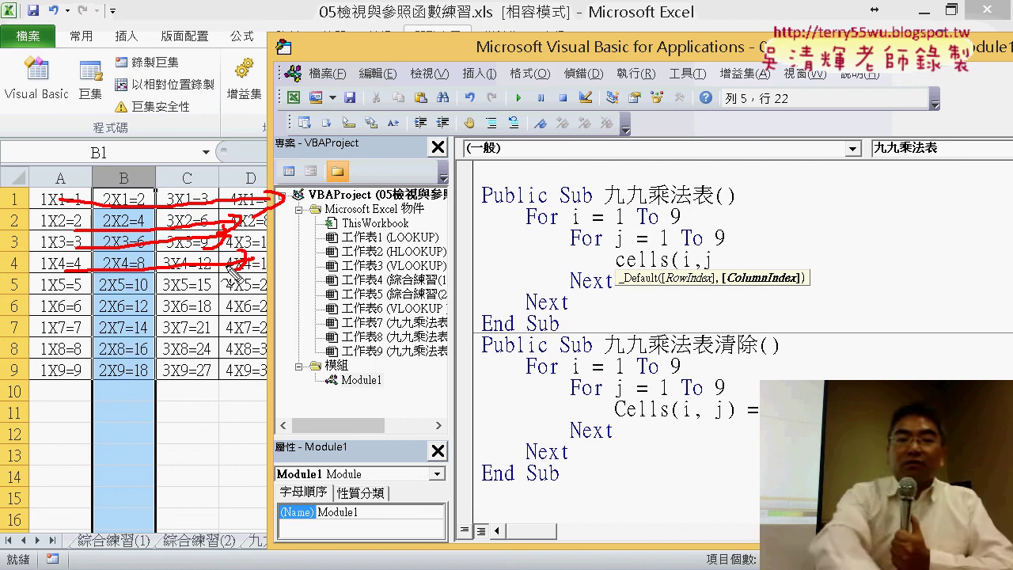
key("Escape")
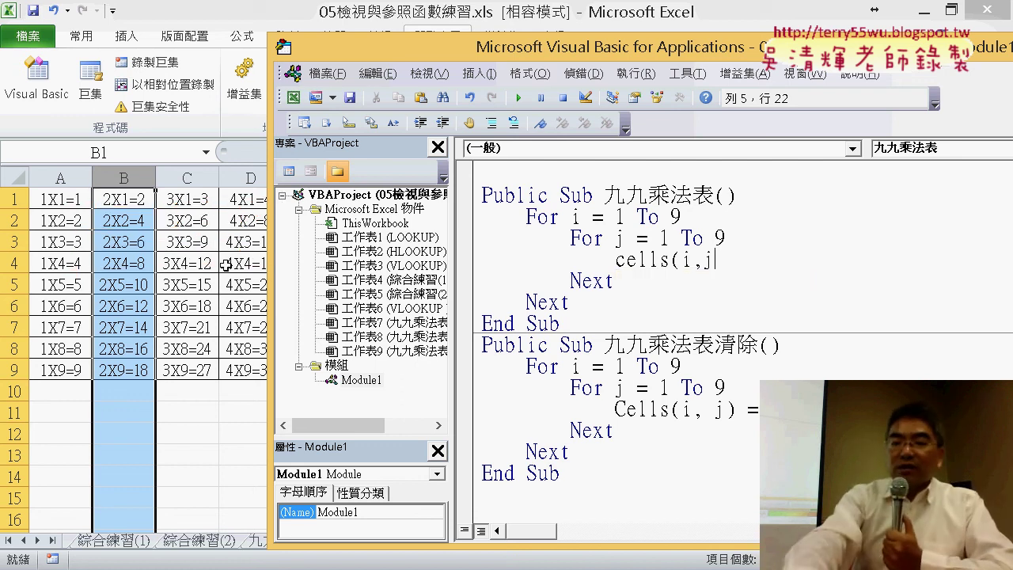
Step: Complete the line as Cells(i, j) = j & "X" & i & "=" & j * i
type(")=")
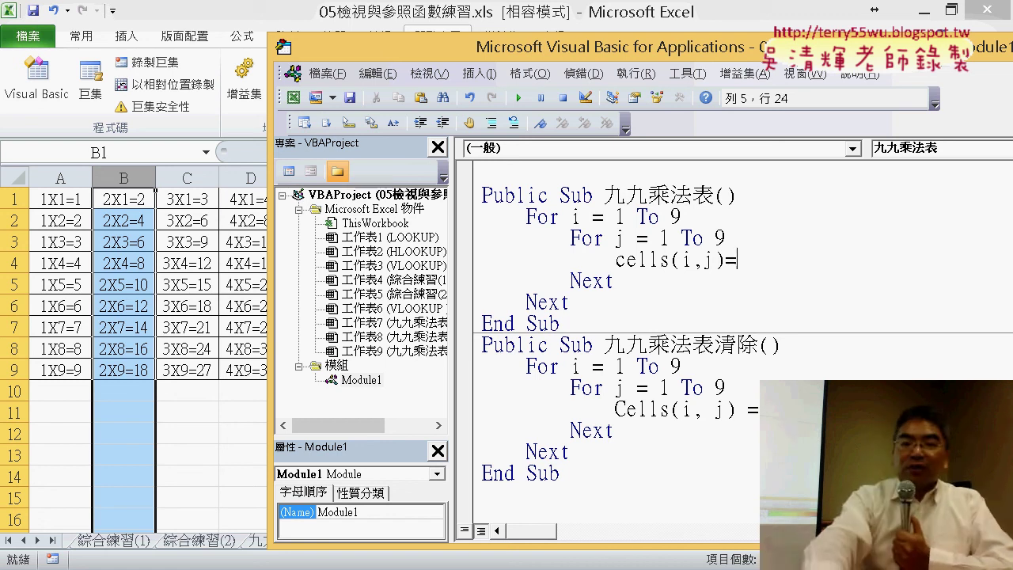
type("j ")
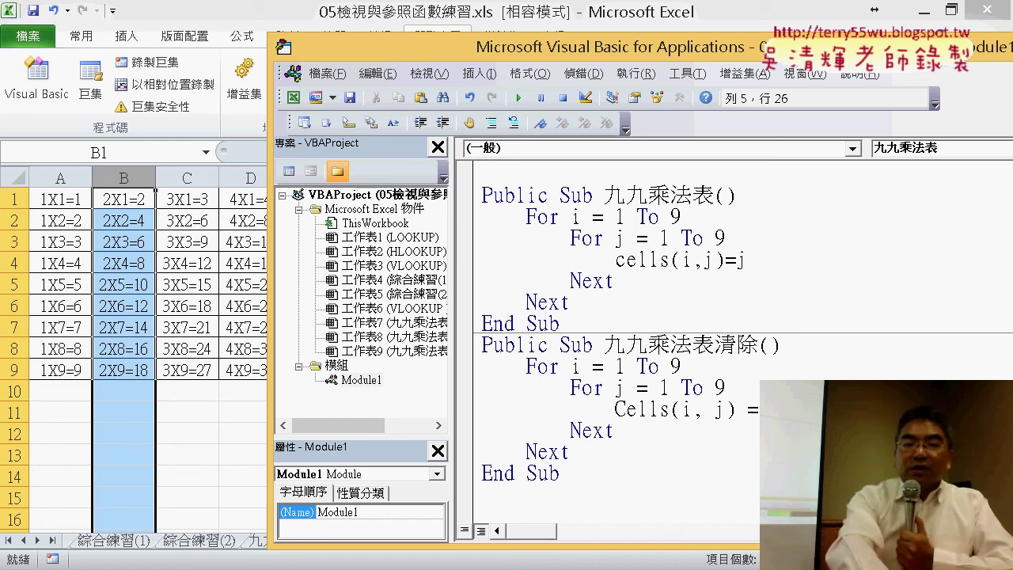
type("& \"X\" & i &")
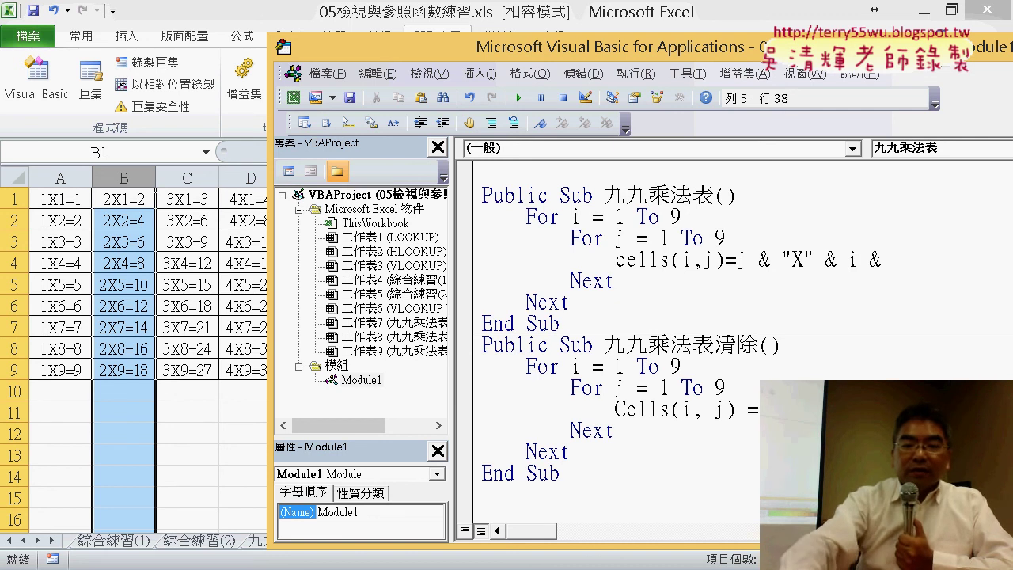
type("=\" &")
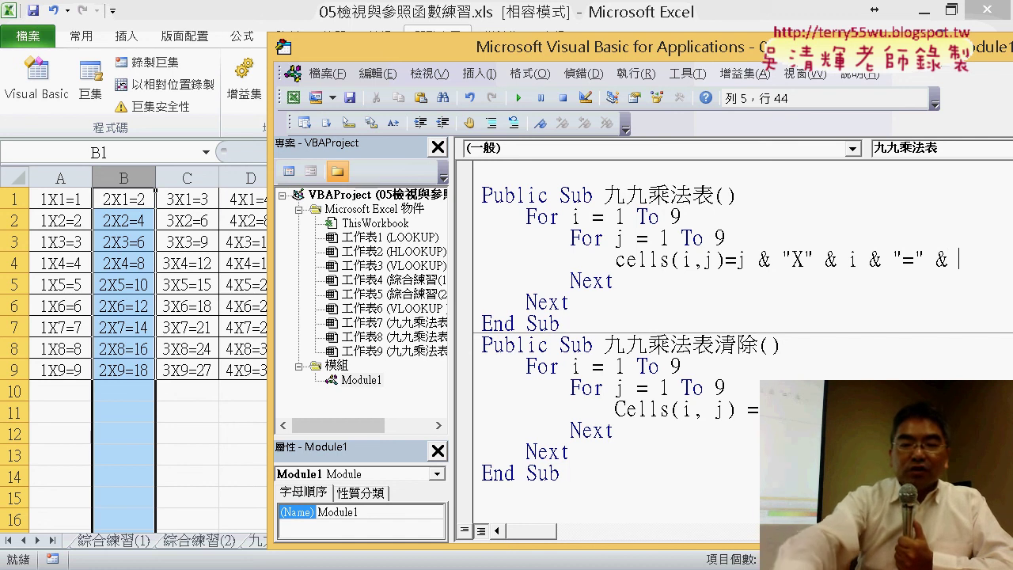
type("j")
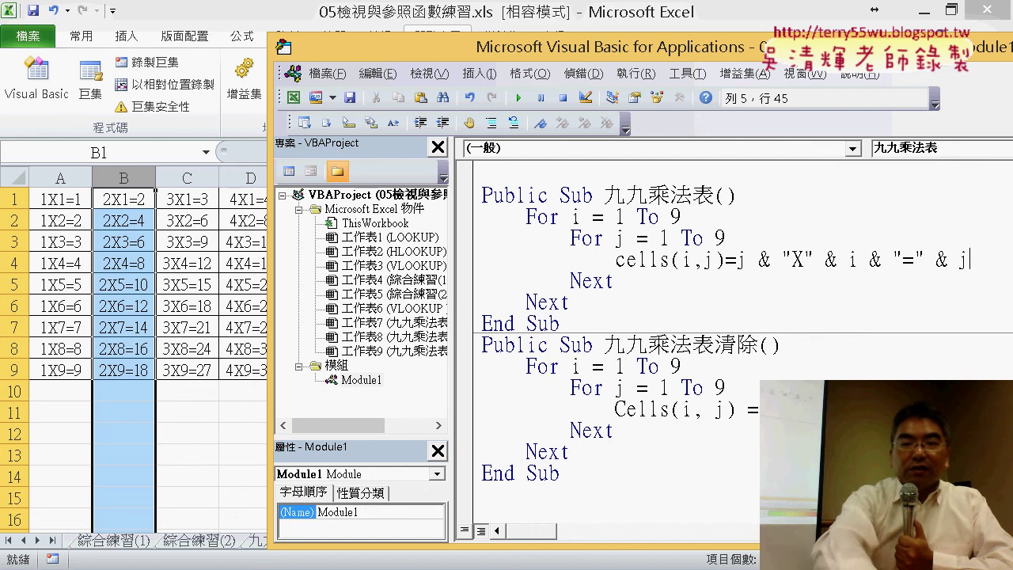
type("*i")
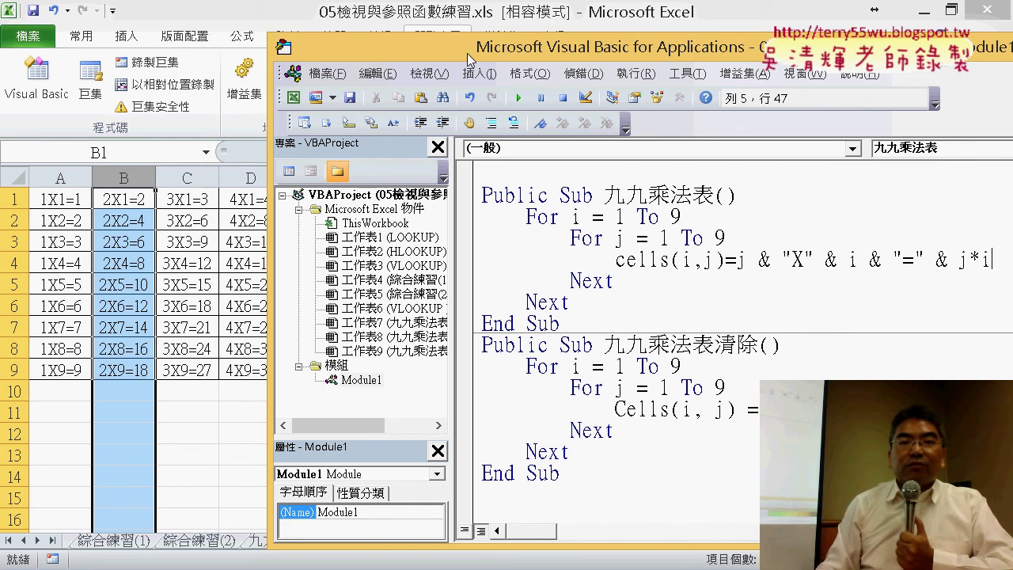
left_click_drag(468, 55, 252, 47)
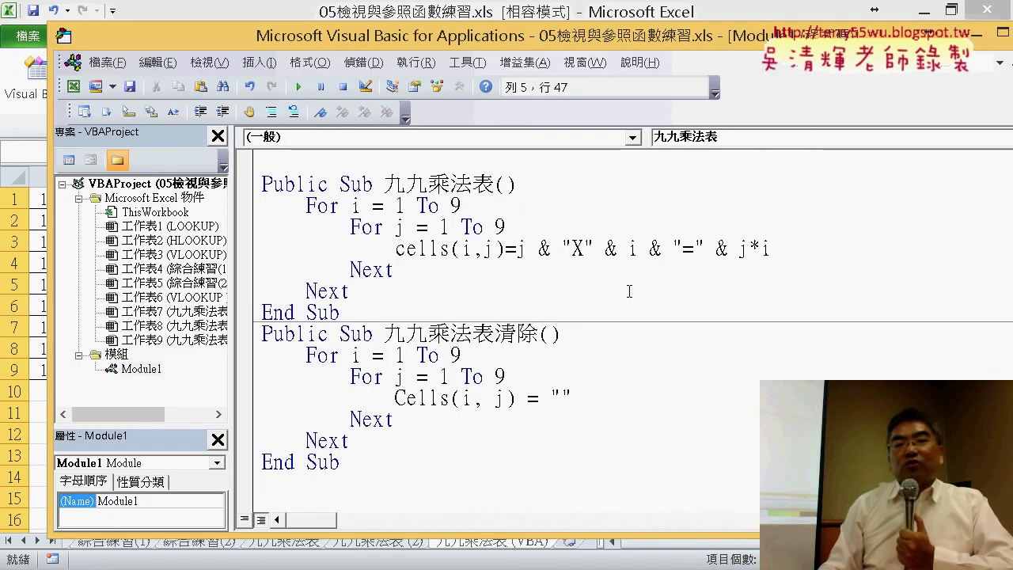
left_click(634, 310)
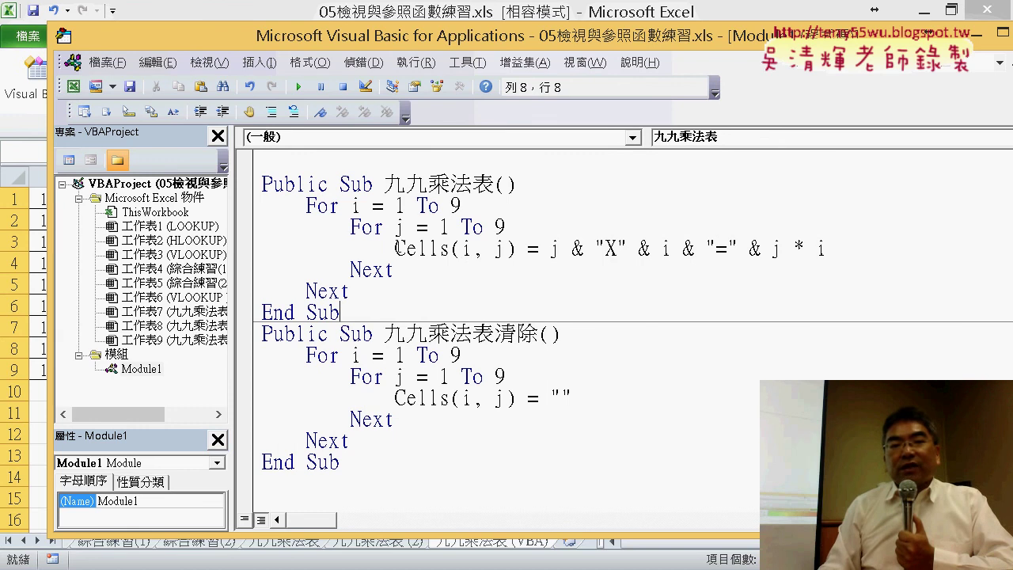
Step: Review the finished Cells expression, retyping its first j, then inspect the clearing macro's empty-string assignment
left_click_drag(398, 248, 533, 249)
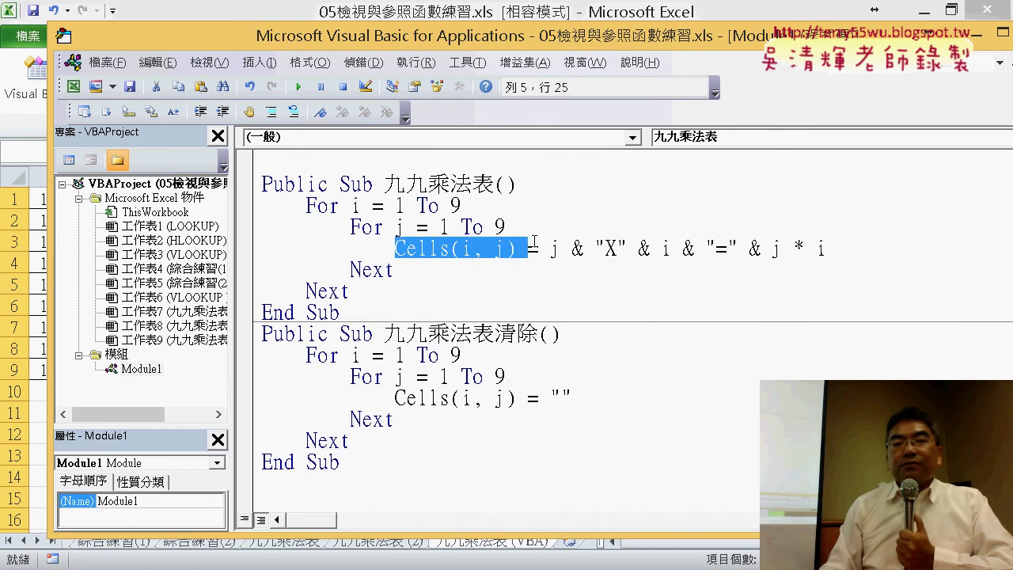
double_click(553, 248)
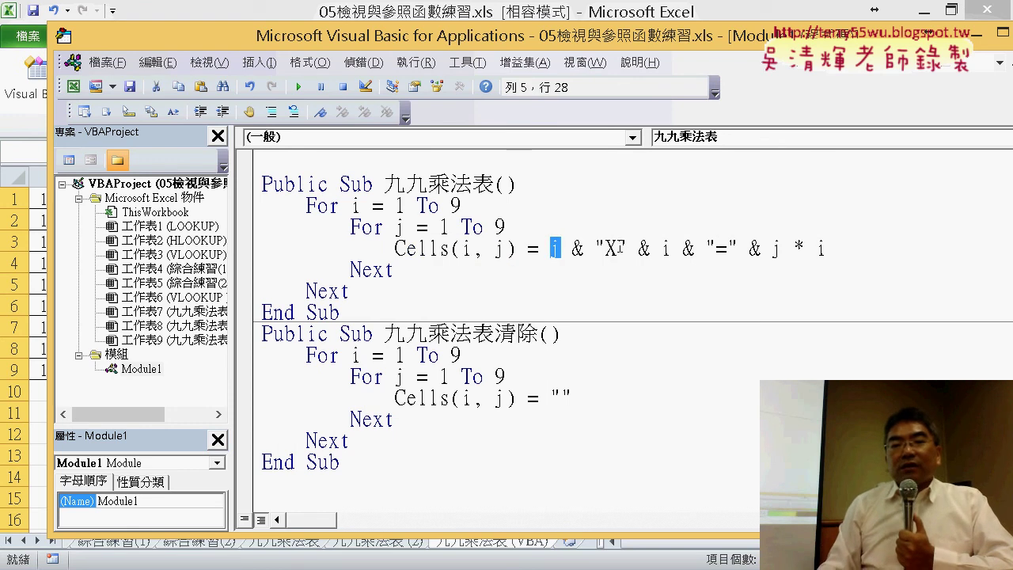
type("j")
double_click(666, 249)
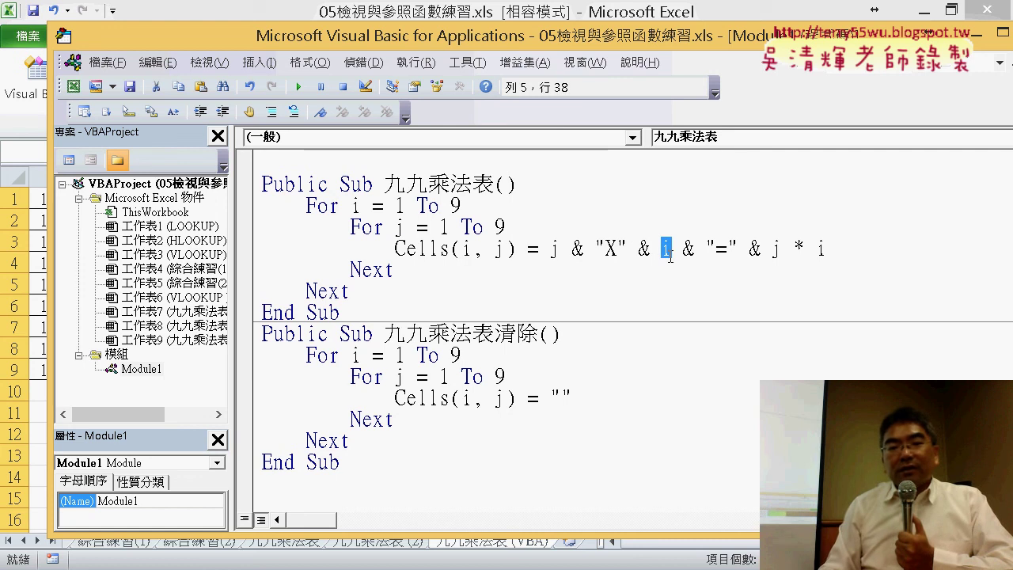
left_click(722, 248)
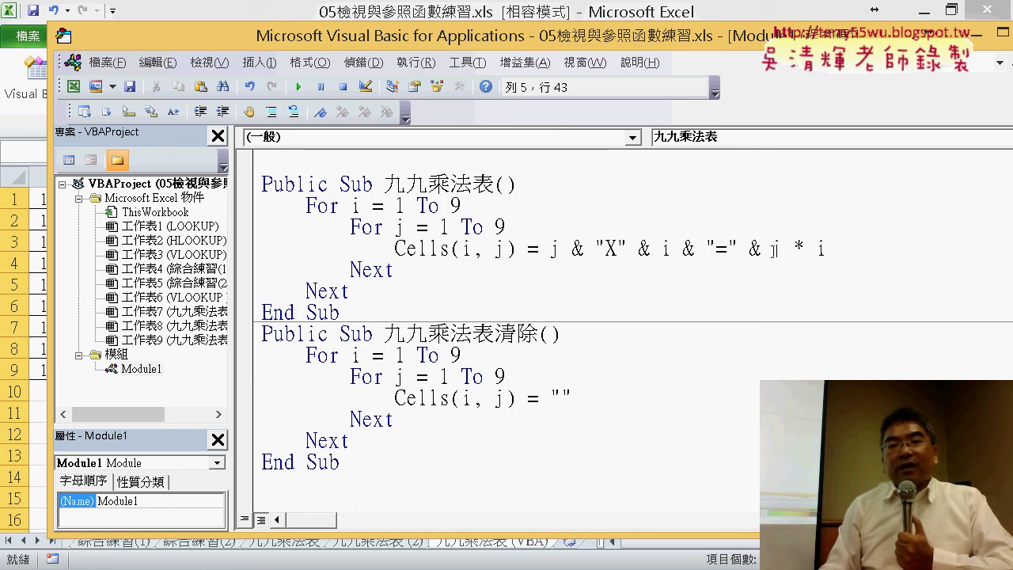
left_click_drag(774, 247, 830, 248)
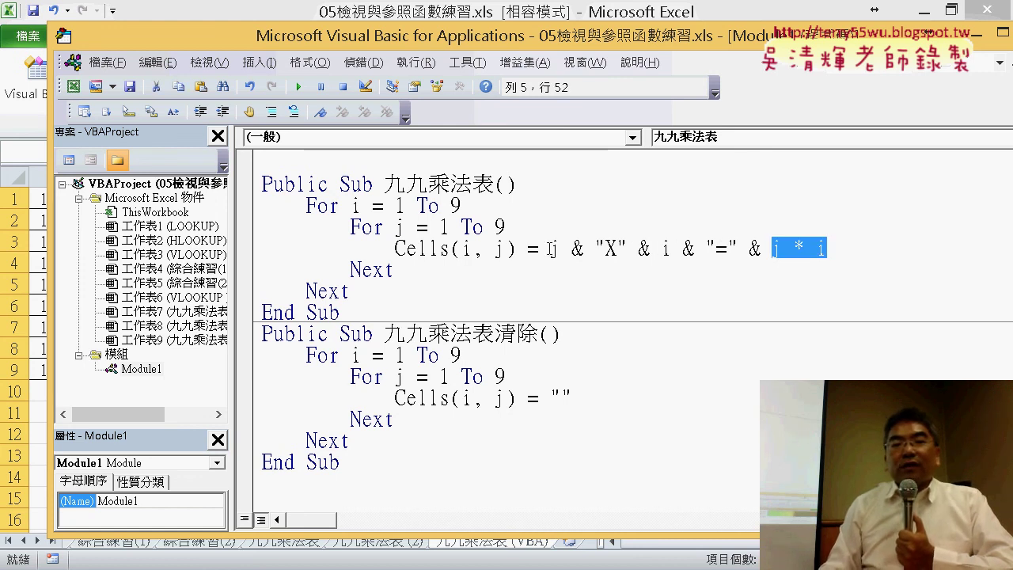
left_click_drag(552, 248, 829, 248)
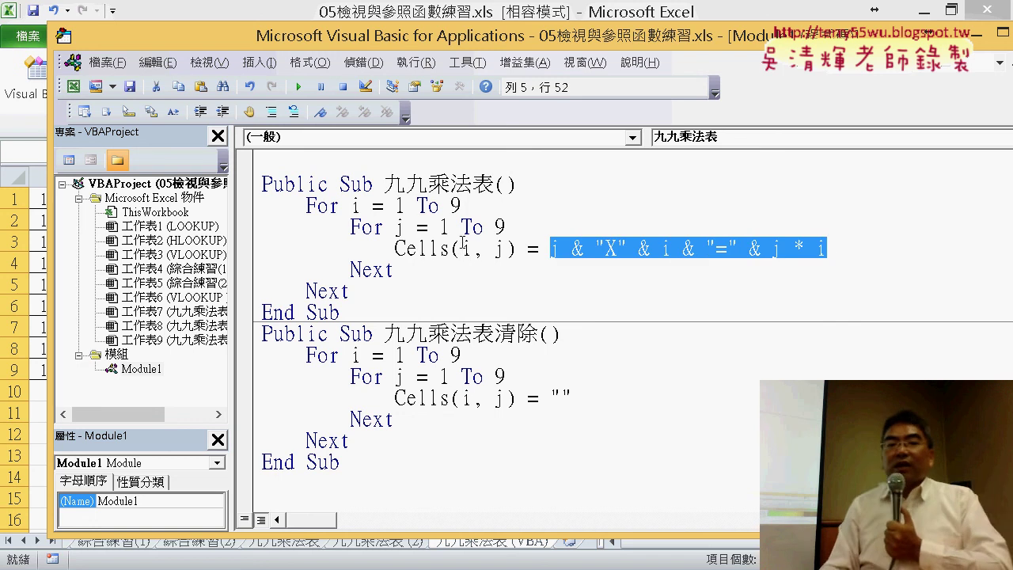
scroll(465, 247, "down", 1)
double_click(561, 376)
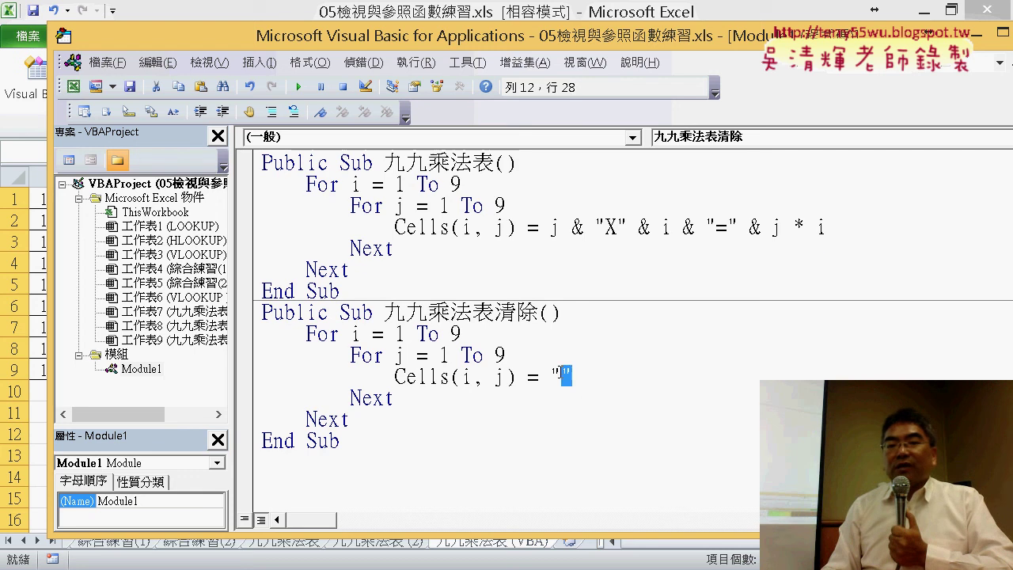
left_click(484, 377)
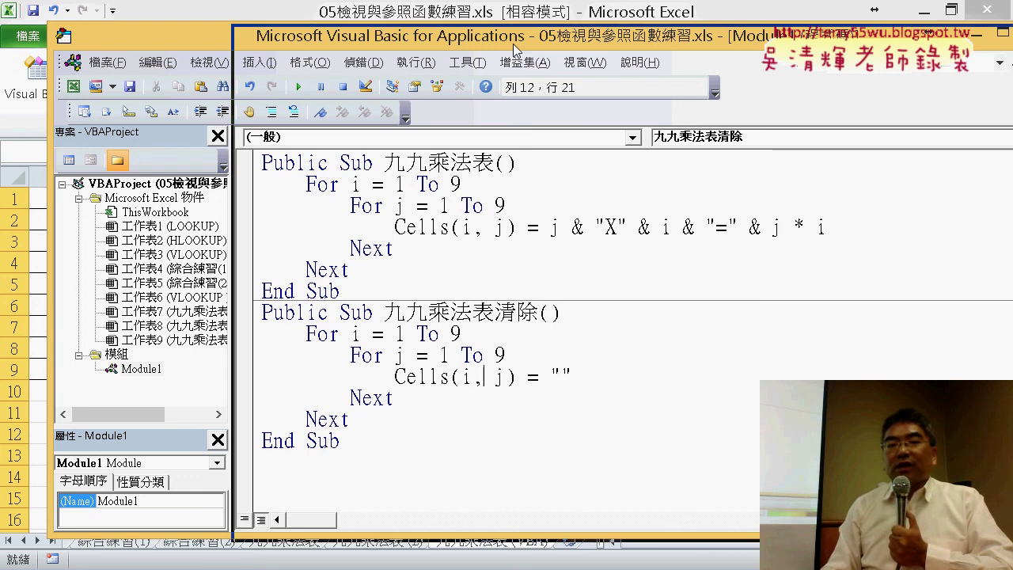
Step: Toggle a breakpoint on the Cells(i, j) line and run 九九乘法表 so it pauses with j = 1
left_click_drag(474, 36, 684, 38)
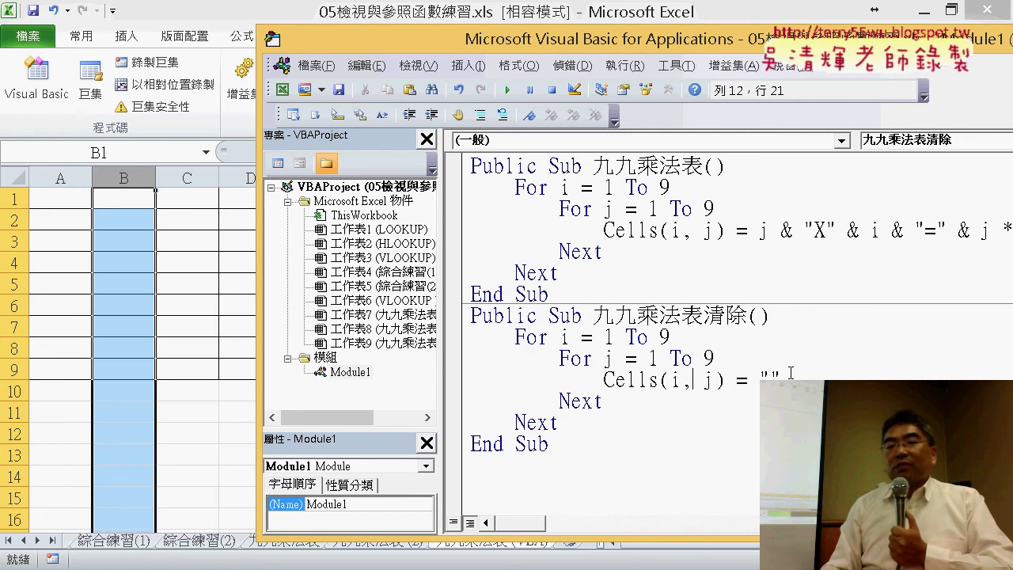
left_click_drag(580, 426, 470, 338)
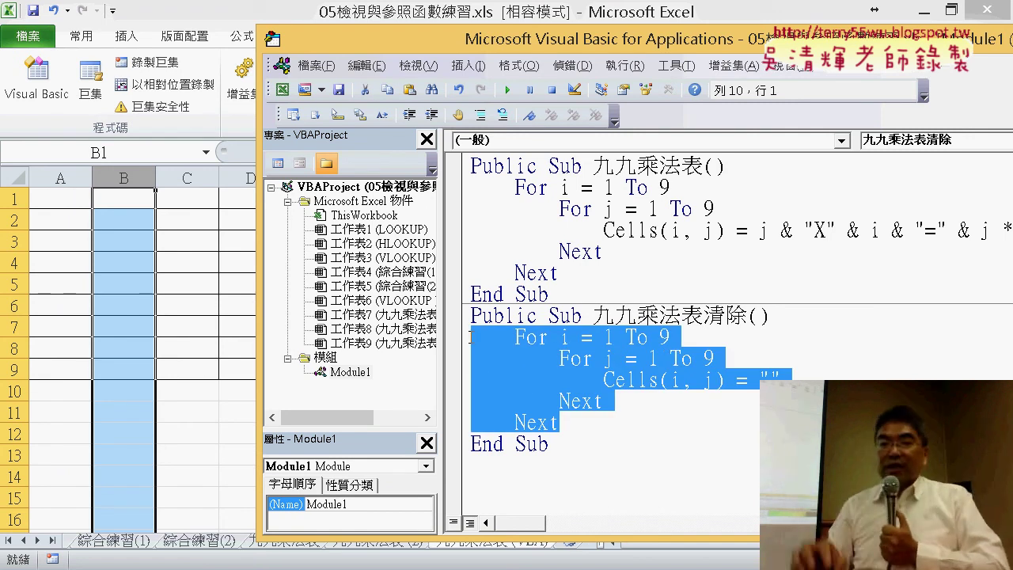
left_click(604, 231)
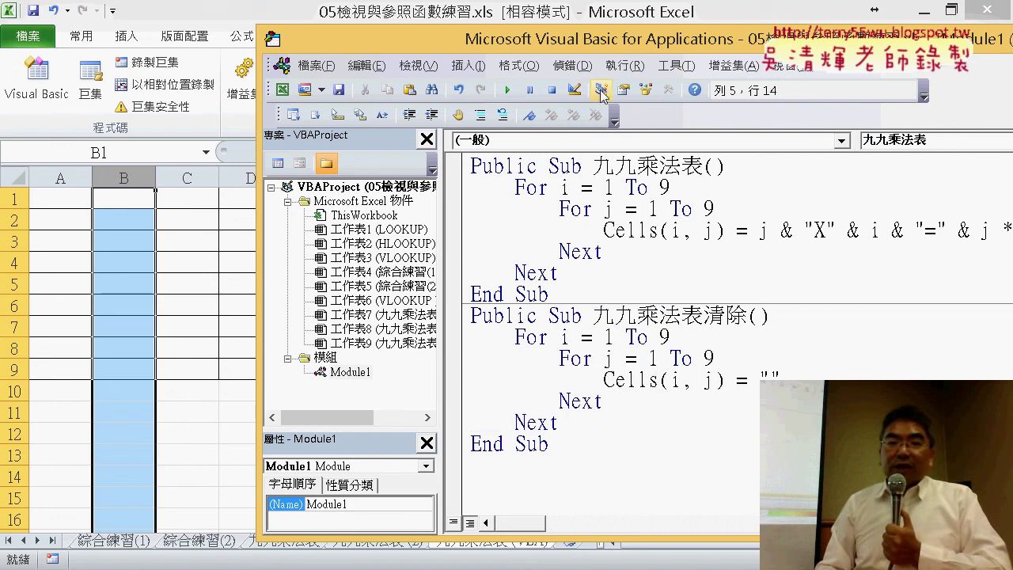
left_click_drag(605, 42, 601, 58)
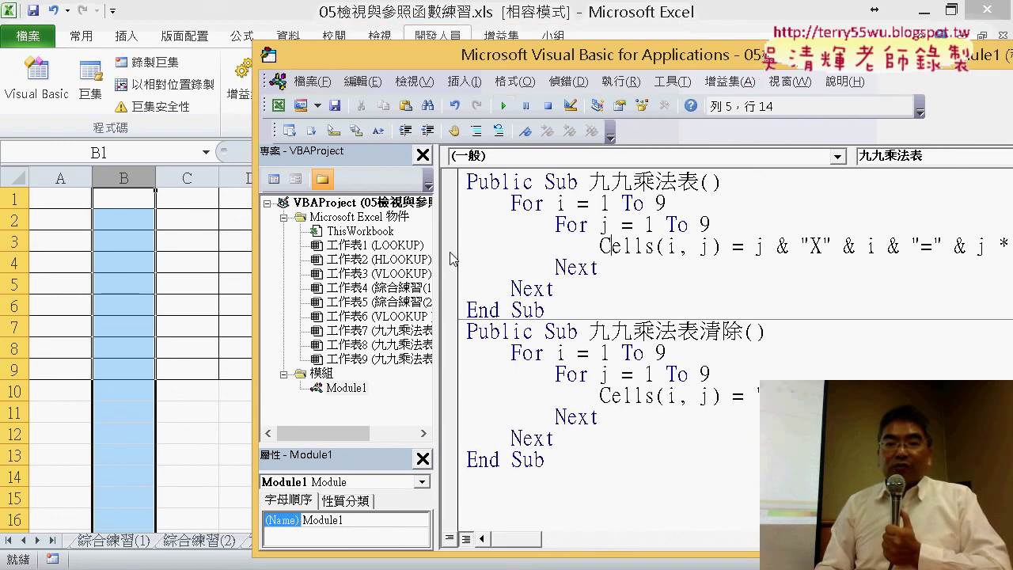
left_click(450, 247)
left_click(503, 105)
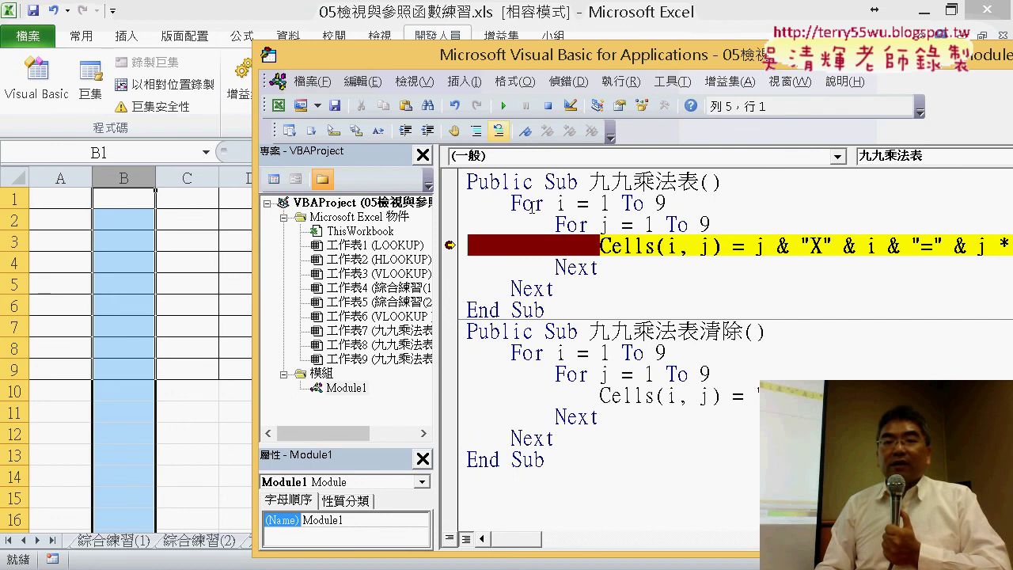
left_click_drag(526, 57, 532, 126)
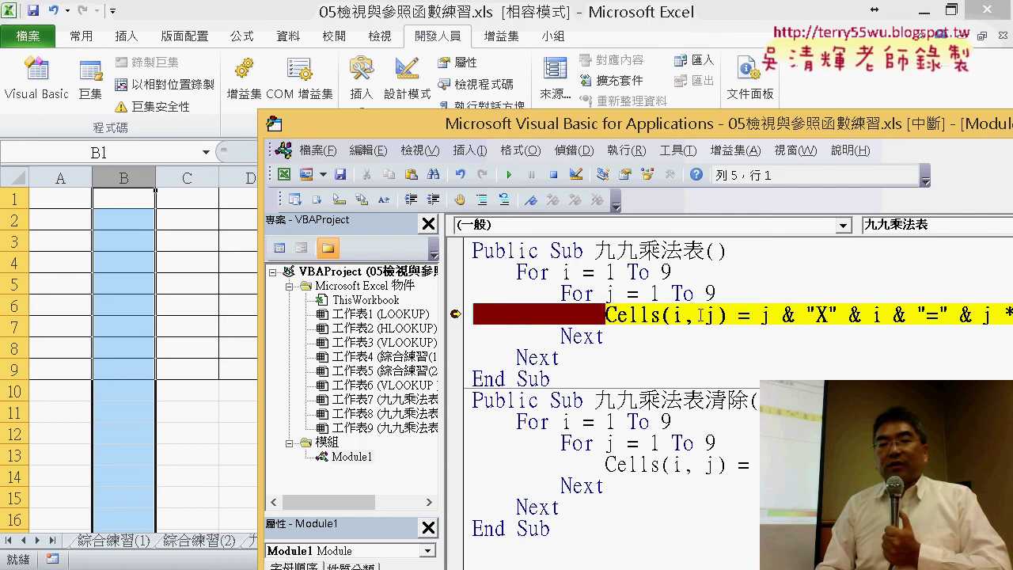
mouse_move(764, 315)
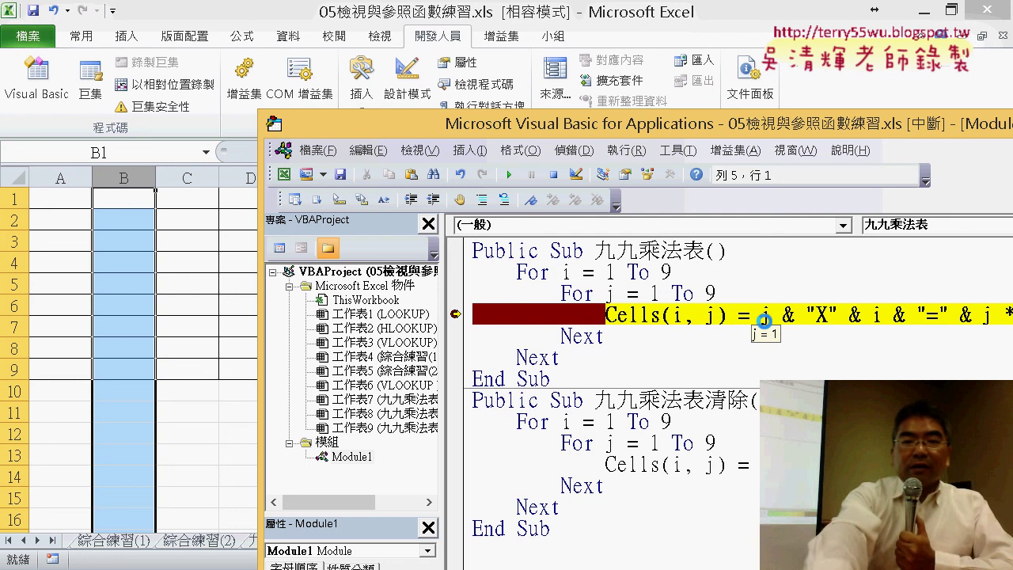
Step: Step through the loop with F8 so A1 gets 1X1=1 and B1 gets 2X1=2
key("F8")
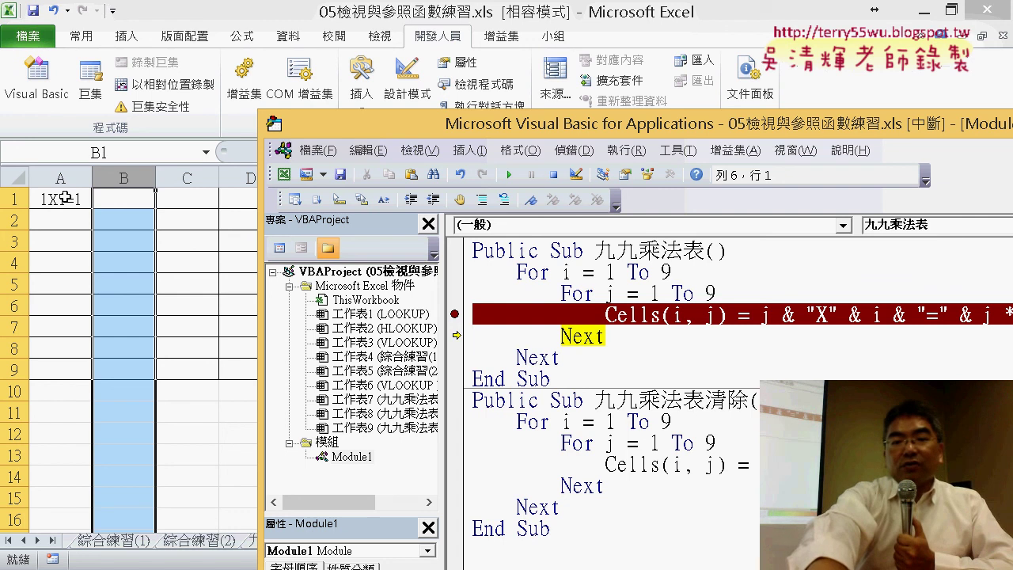
key("F8")
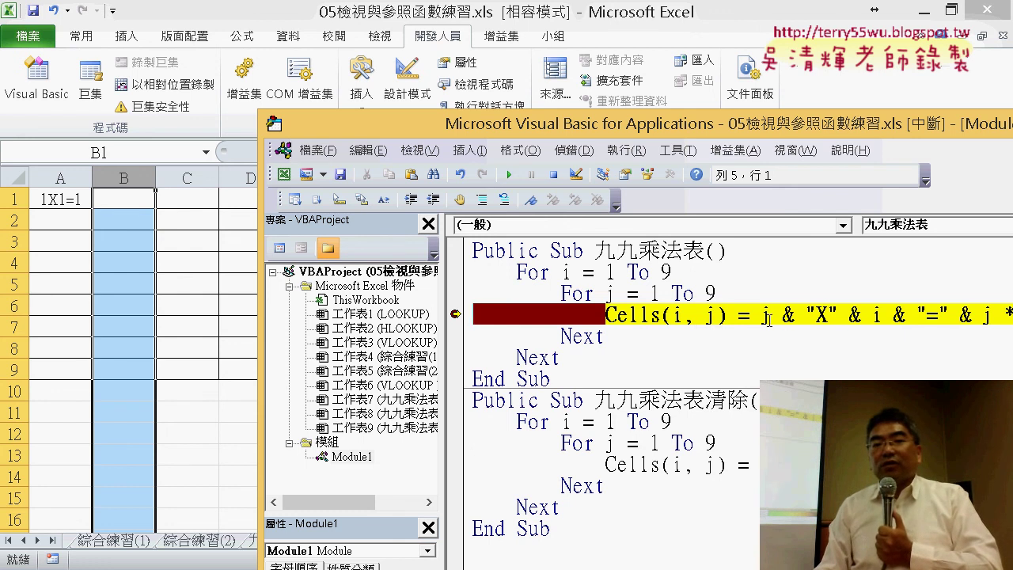
mouse_move(764, 315)
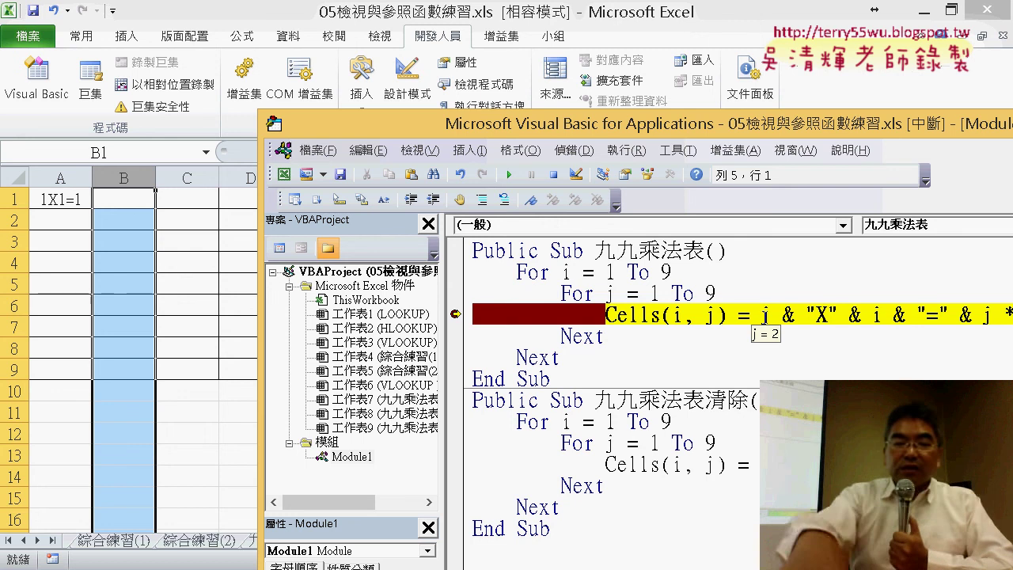
key("F8")
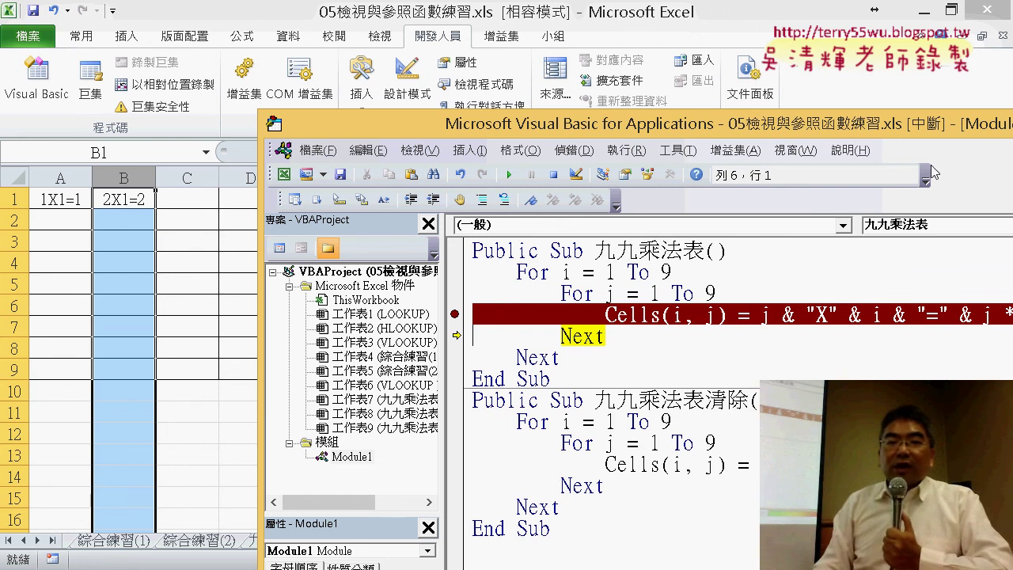
Step: Step through several more iterations with F8 to keep filling the first rows
mouse_move(621, 128)
left_mouse_down()
mouse_move(621, 257)
mouse_move(459, 253)
left_mouse_up()
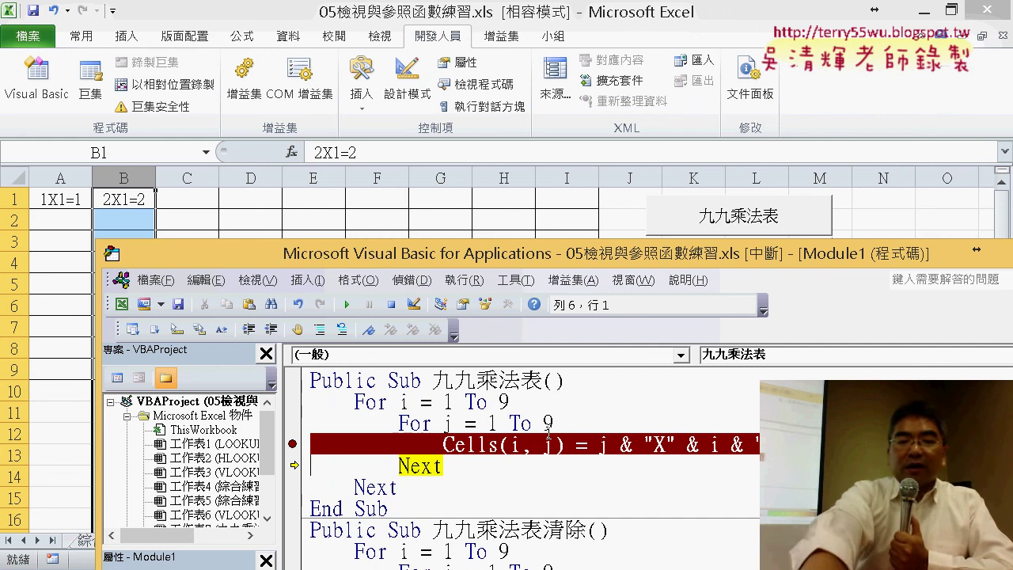
key("F8")
key("F8")
key("F8")
key("F8")
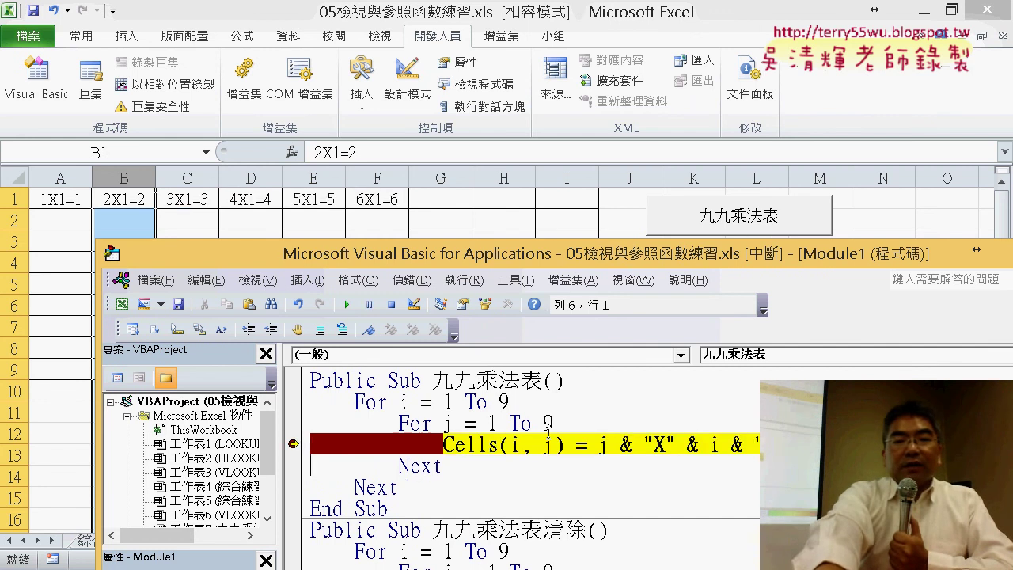
key("F8")
key("F8")
key("F8")
key("F8")
key("F8")
key("F8")
key("F8")
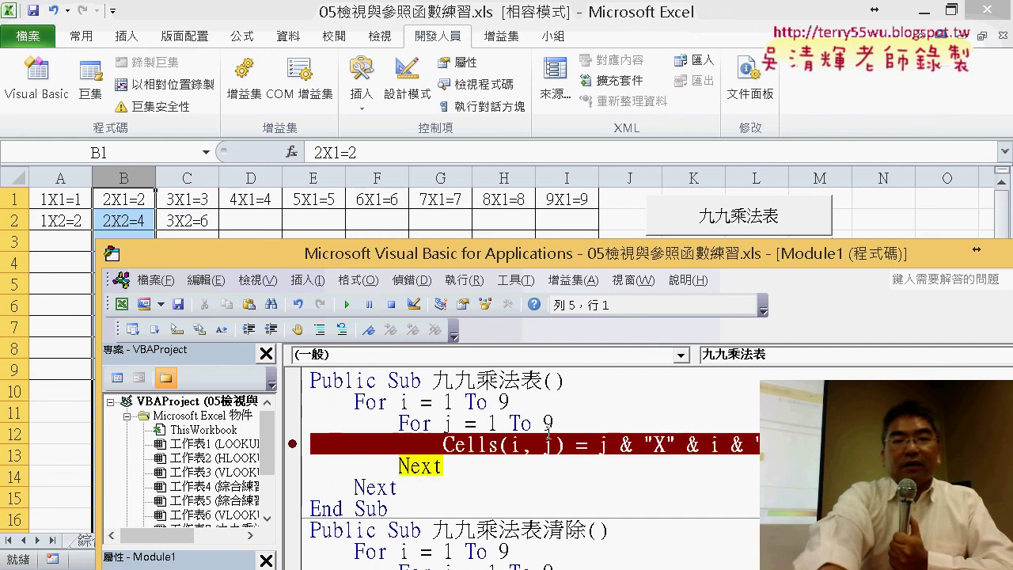
key("F8")
key("F8")
key("F8")
key("F8")
key("F8")
key("F8")
key("F8")
key("F8")
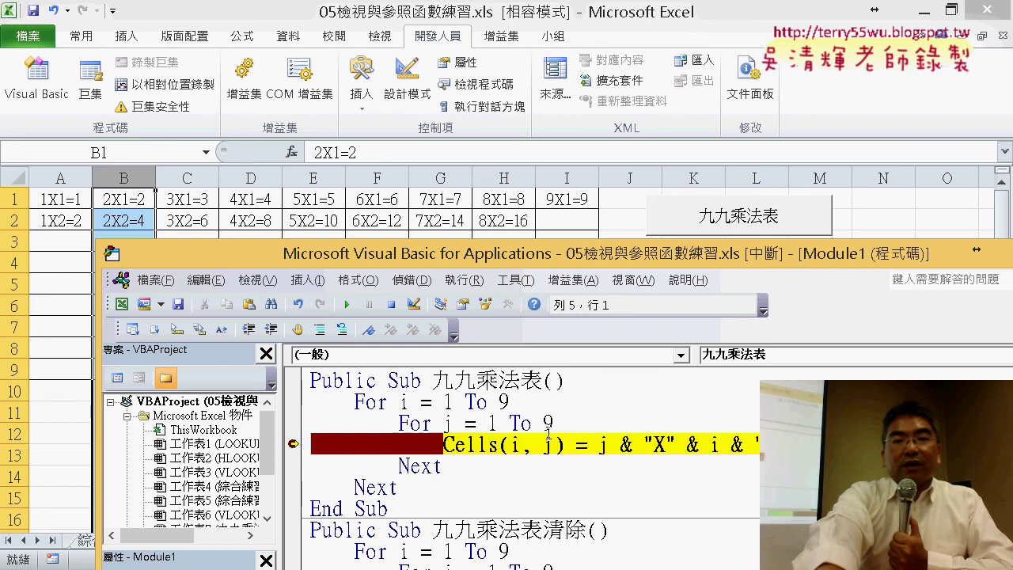
key("F8")
key("F8")
key("F8")
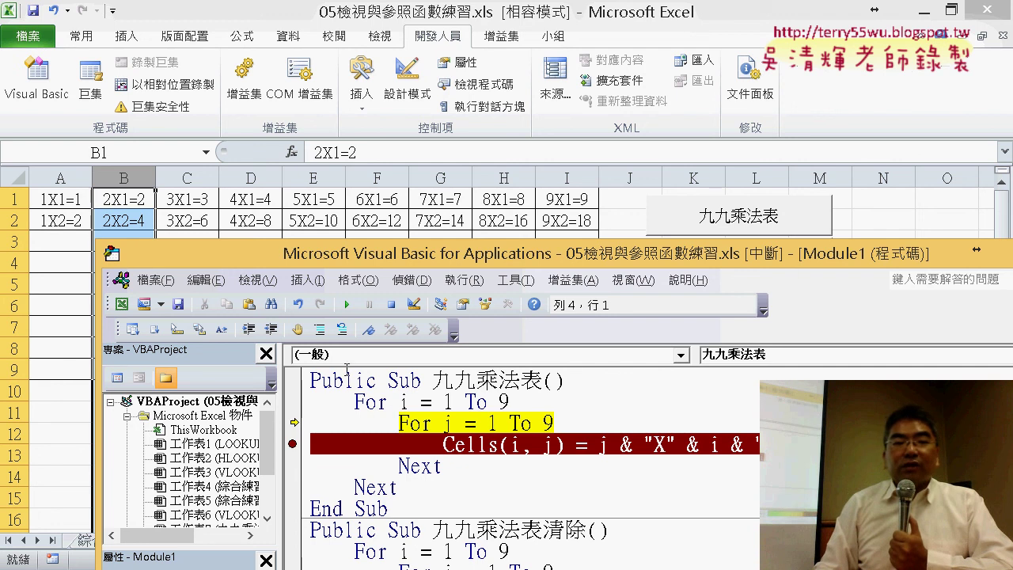
Step: Clear the breakpoint and run the macro to the end, filling A1:I9 up to 9X9=81
left_click(292, 443)
left_click(347, 305)
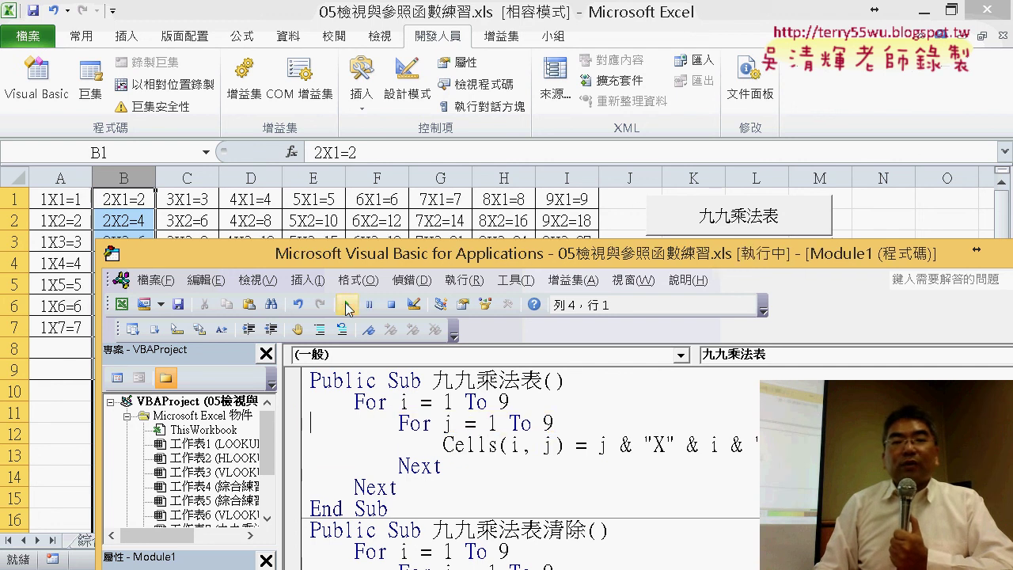
left_click_drag(350, 257, 438, 500)
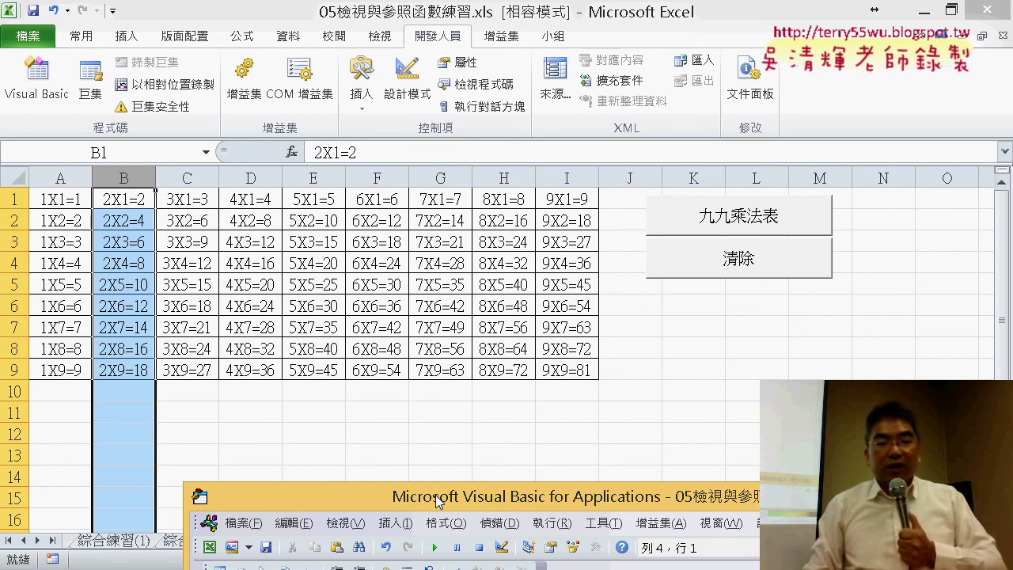
Step: Move the VBA editor window back up over the finished multiplication table
left_click_drag(439, 500, 268, 77)
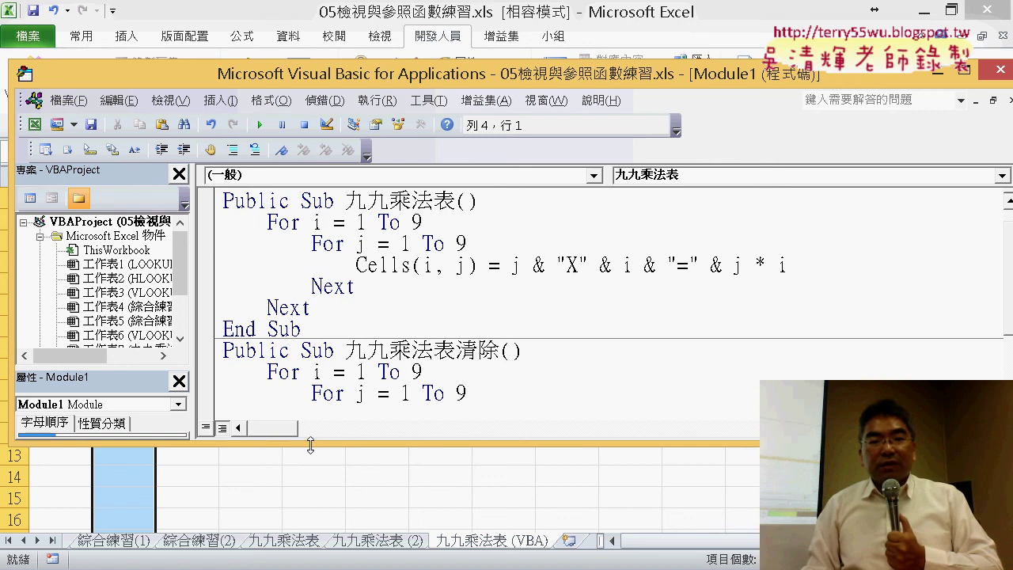
Step: Stretch the code window taller and review the expression assigned on the Cells line
left_click_drag(311, 440, 310, 511)
left_click_drag(788, 266, 510, 272)
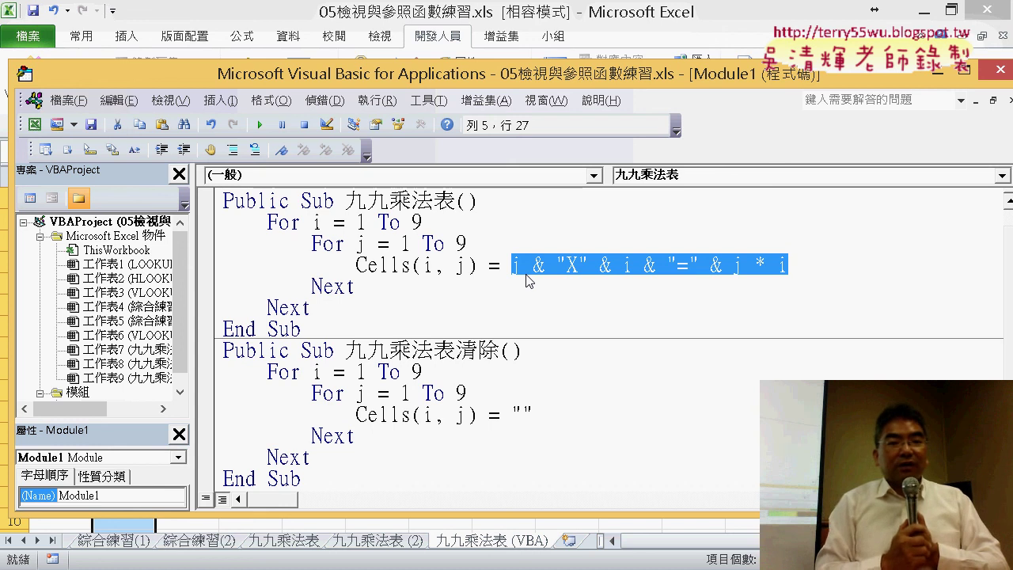
left_click(832, 267)
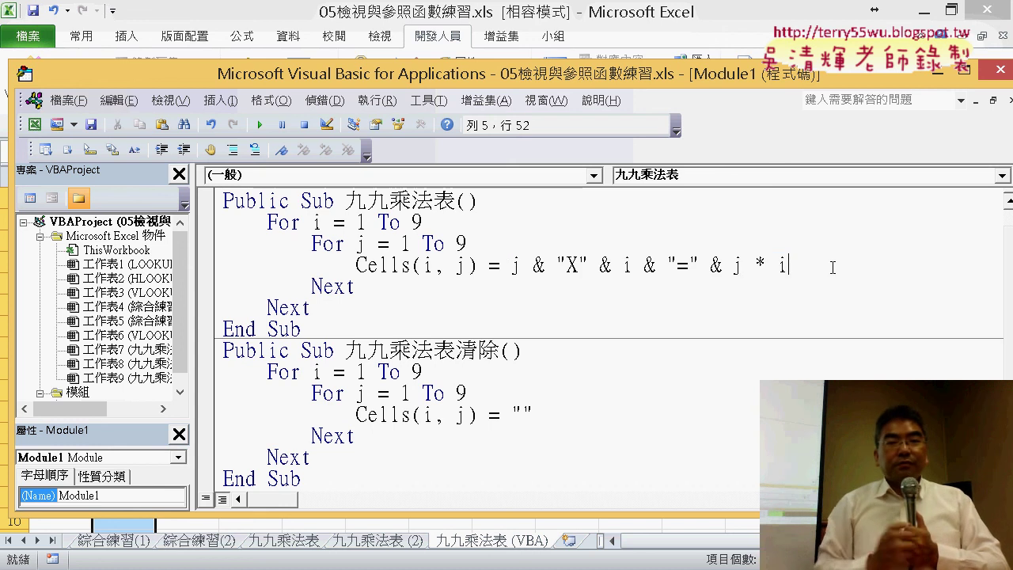